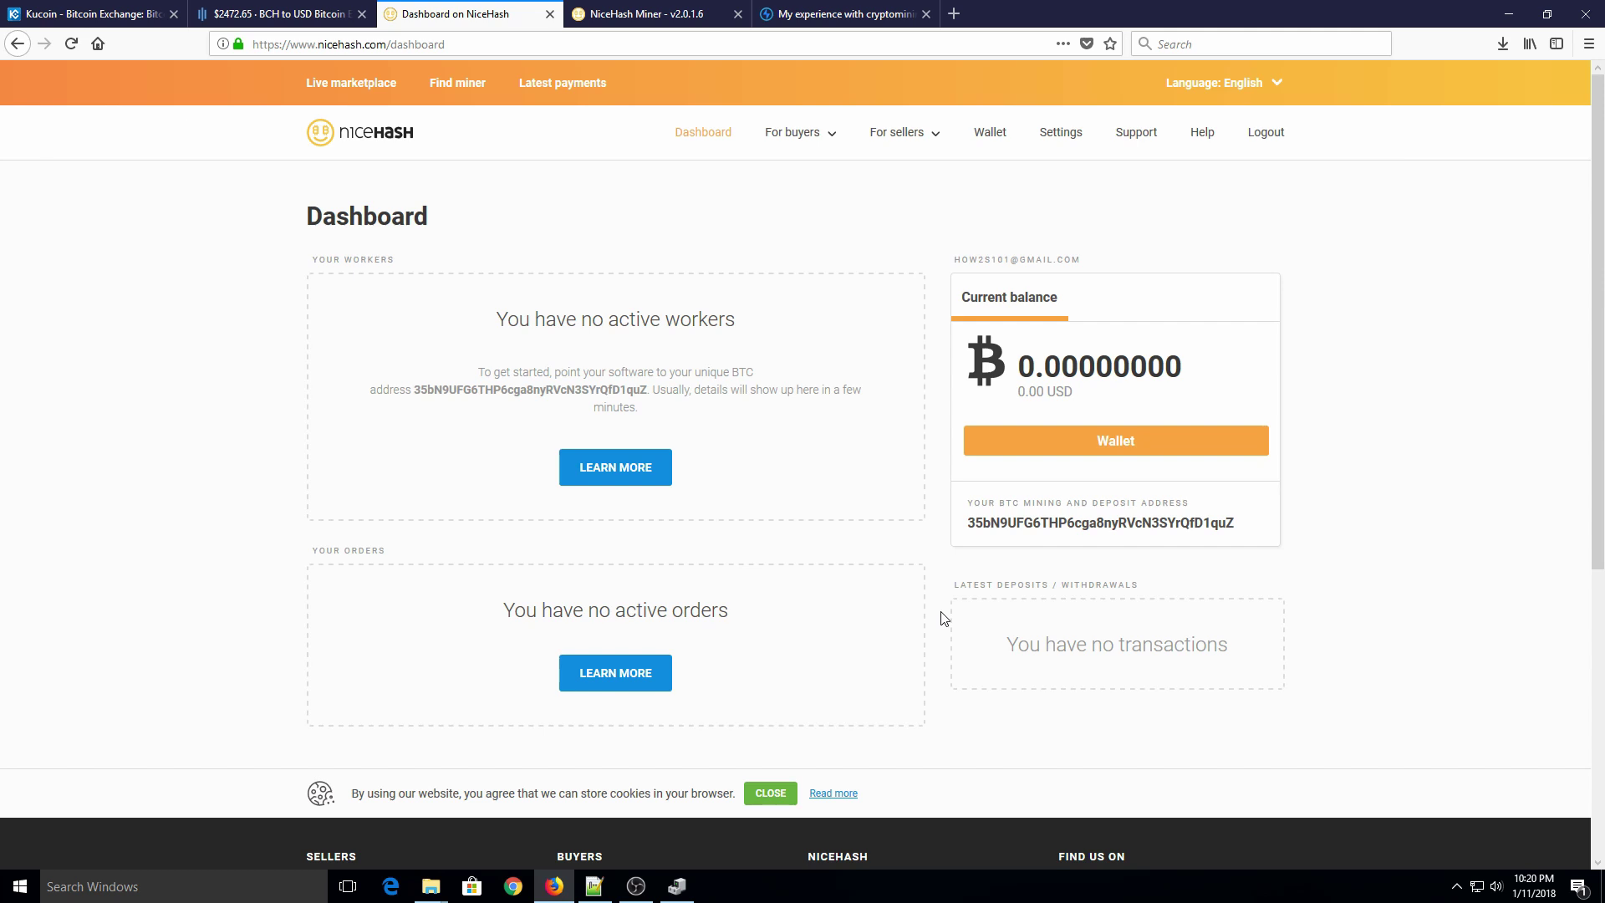
Step: Follow the footer's 'Mining with CPU/GPU' link to the NiceHash Miner download page
{"action": "scroll", "coordinate": [898, 337], "scroll_direction": "down", "scroll_amount": 5}
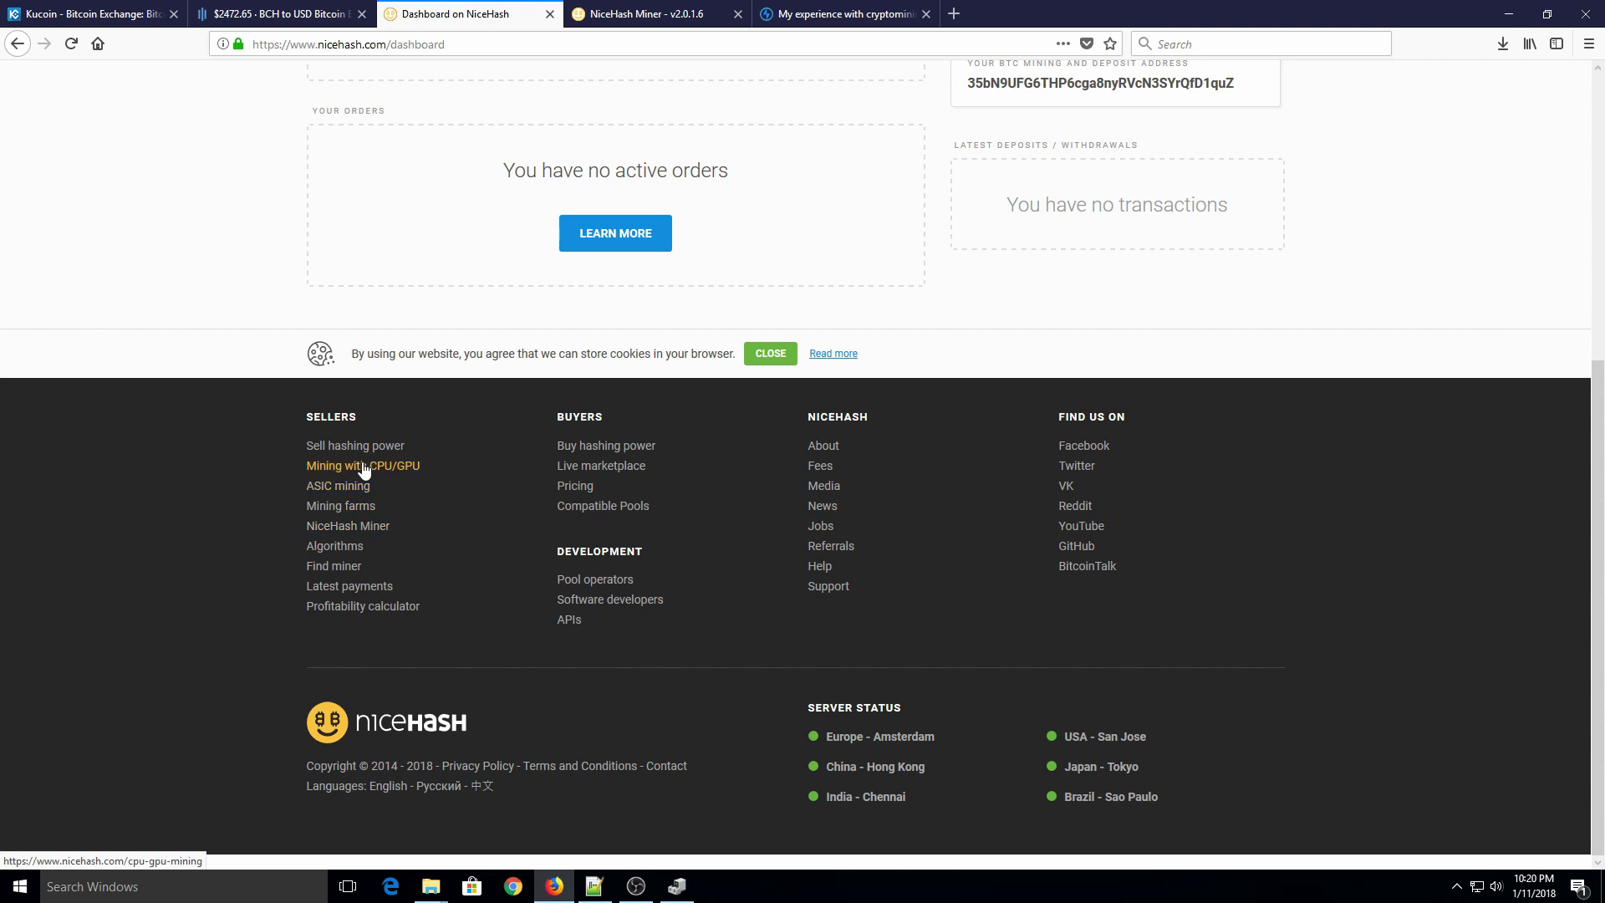
{"action": "left_click", "coordinate": [339, 475]}
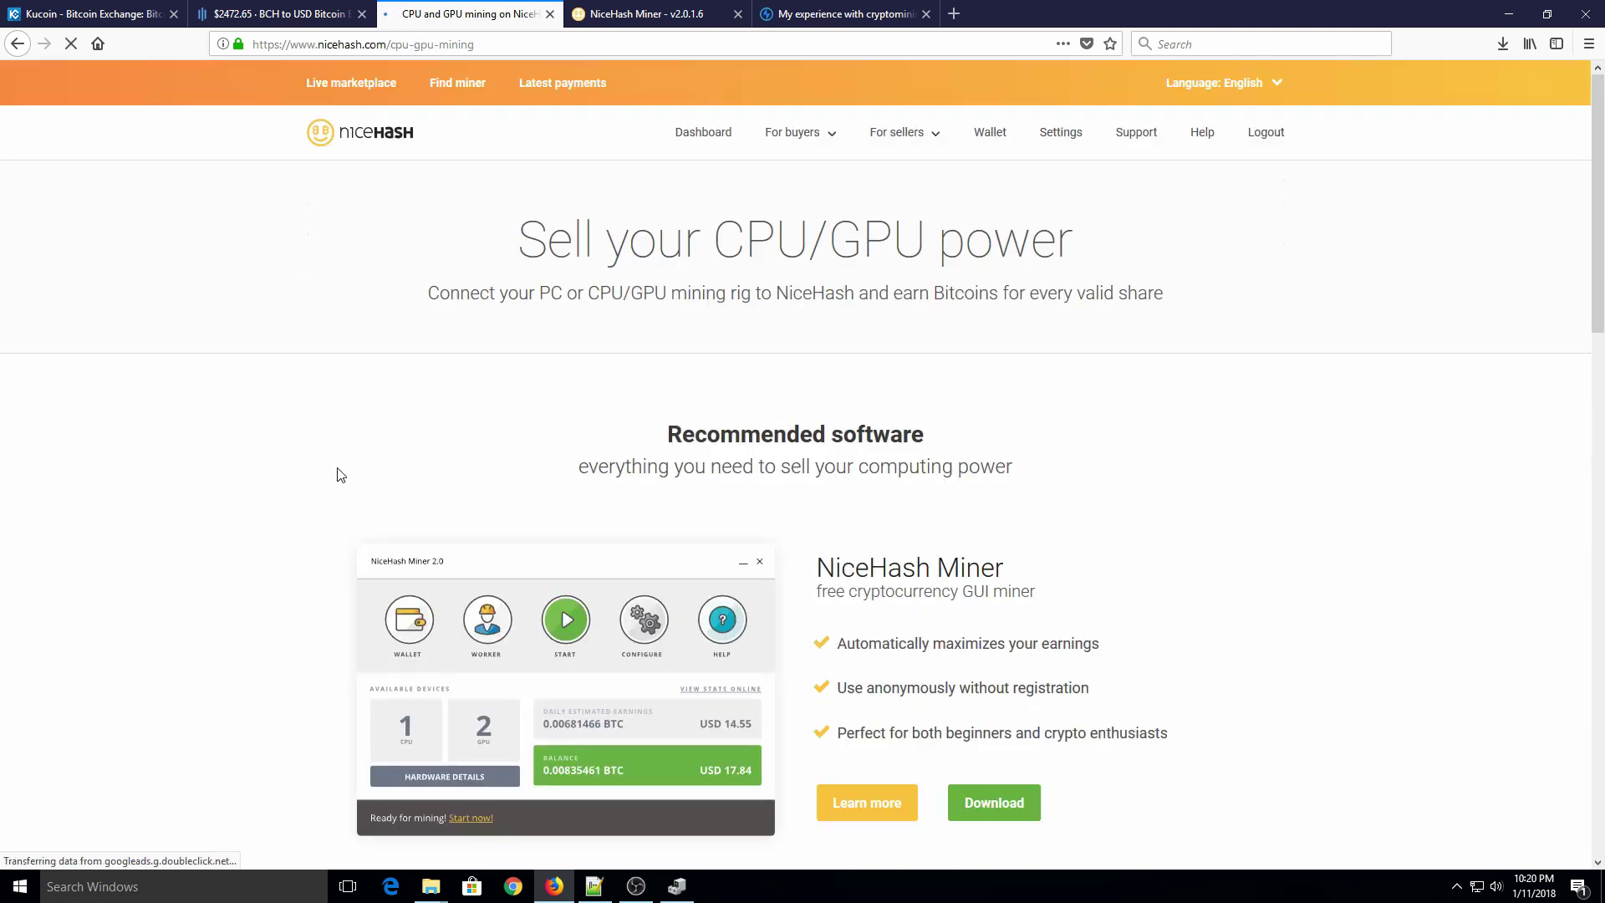
{"action": "scroll", "coordinate": [971, 742], "scroll_direction": "down", "scroll_amount": 2}
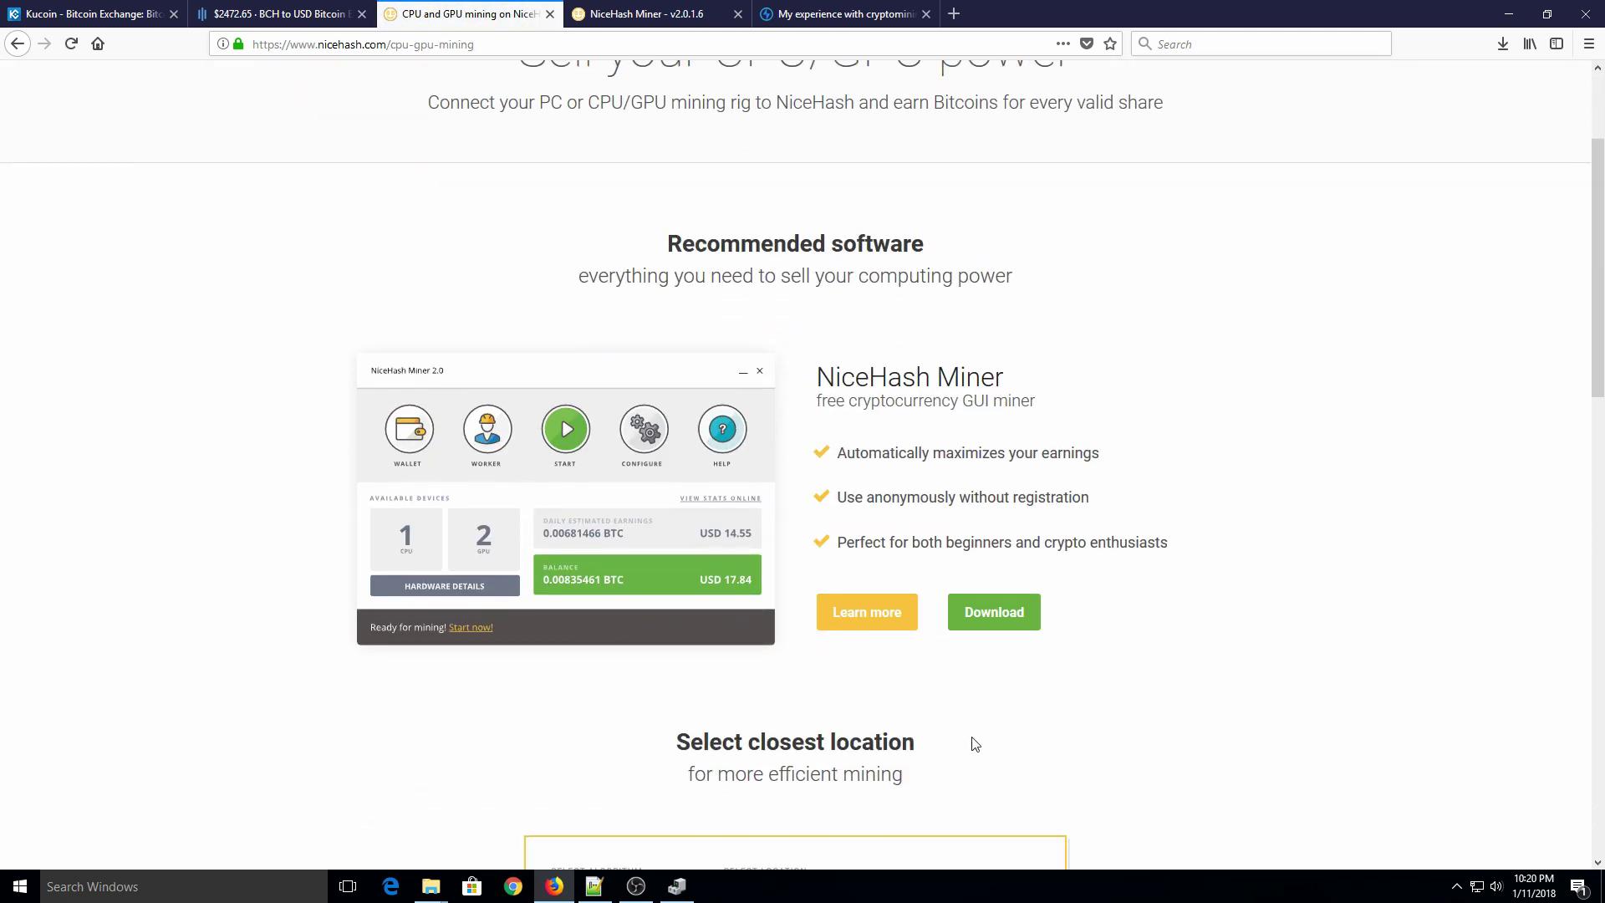
{"action": "left_click", "coordinate": [992, 613]}
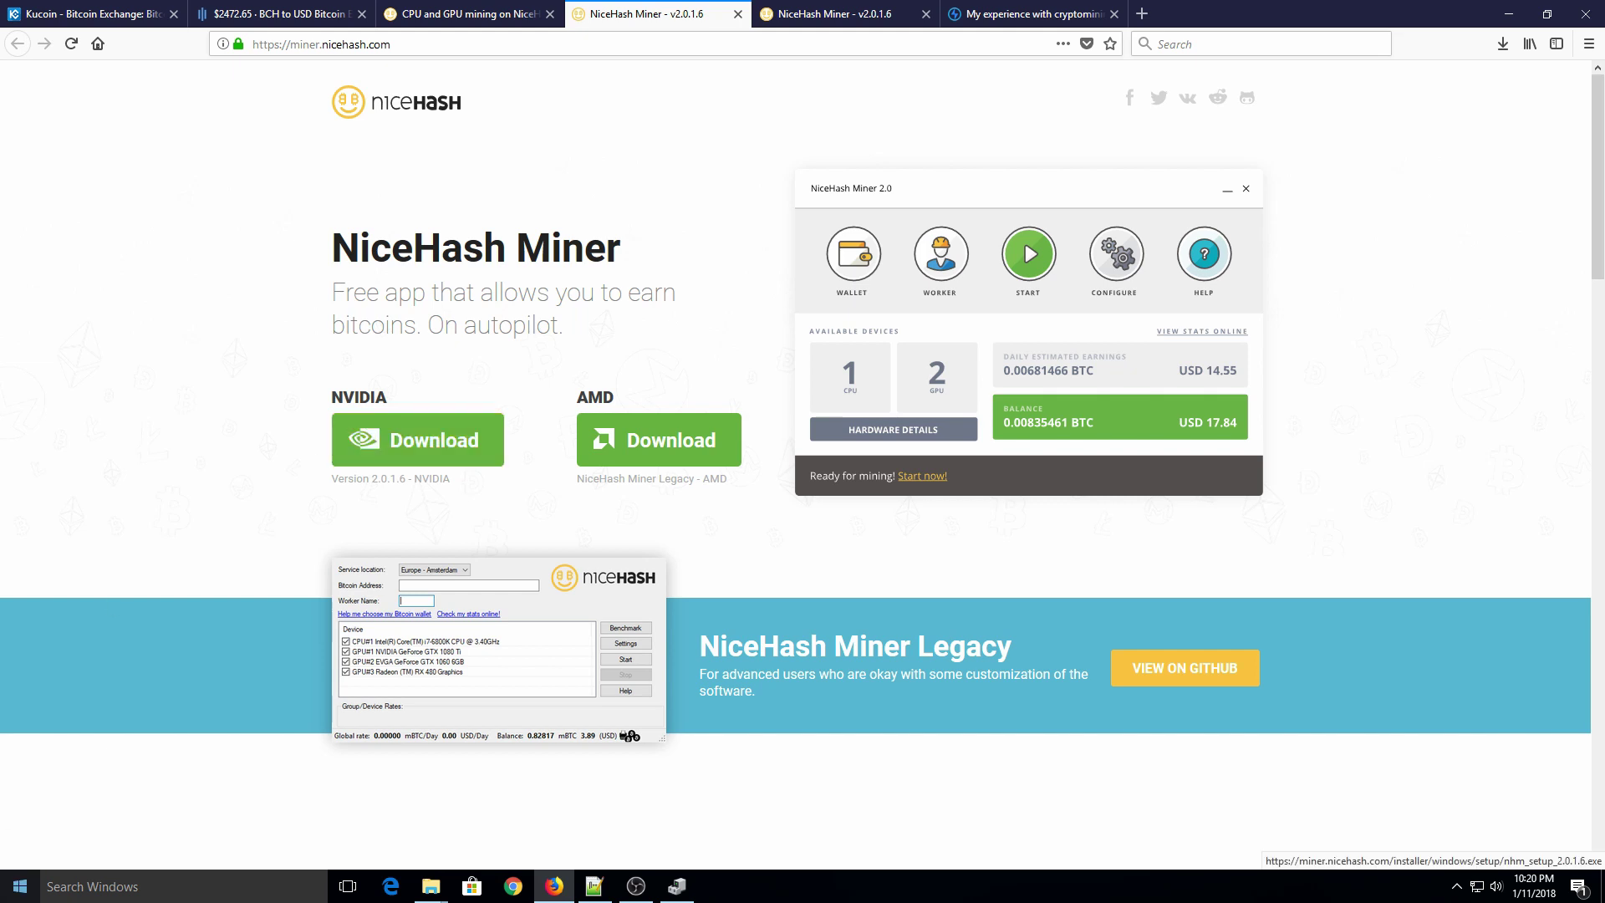
Step: Check Display adapters in Device Manager to confirm the card is an NVIDIA GeForce GTX 980 Ti
{"action": "right_click", "coordinate": [13, 884]}
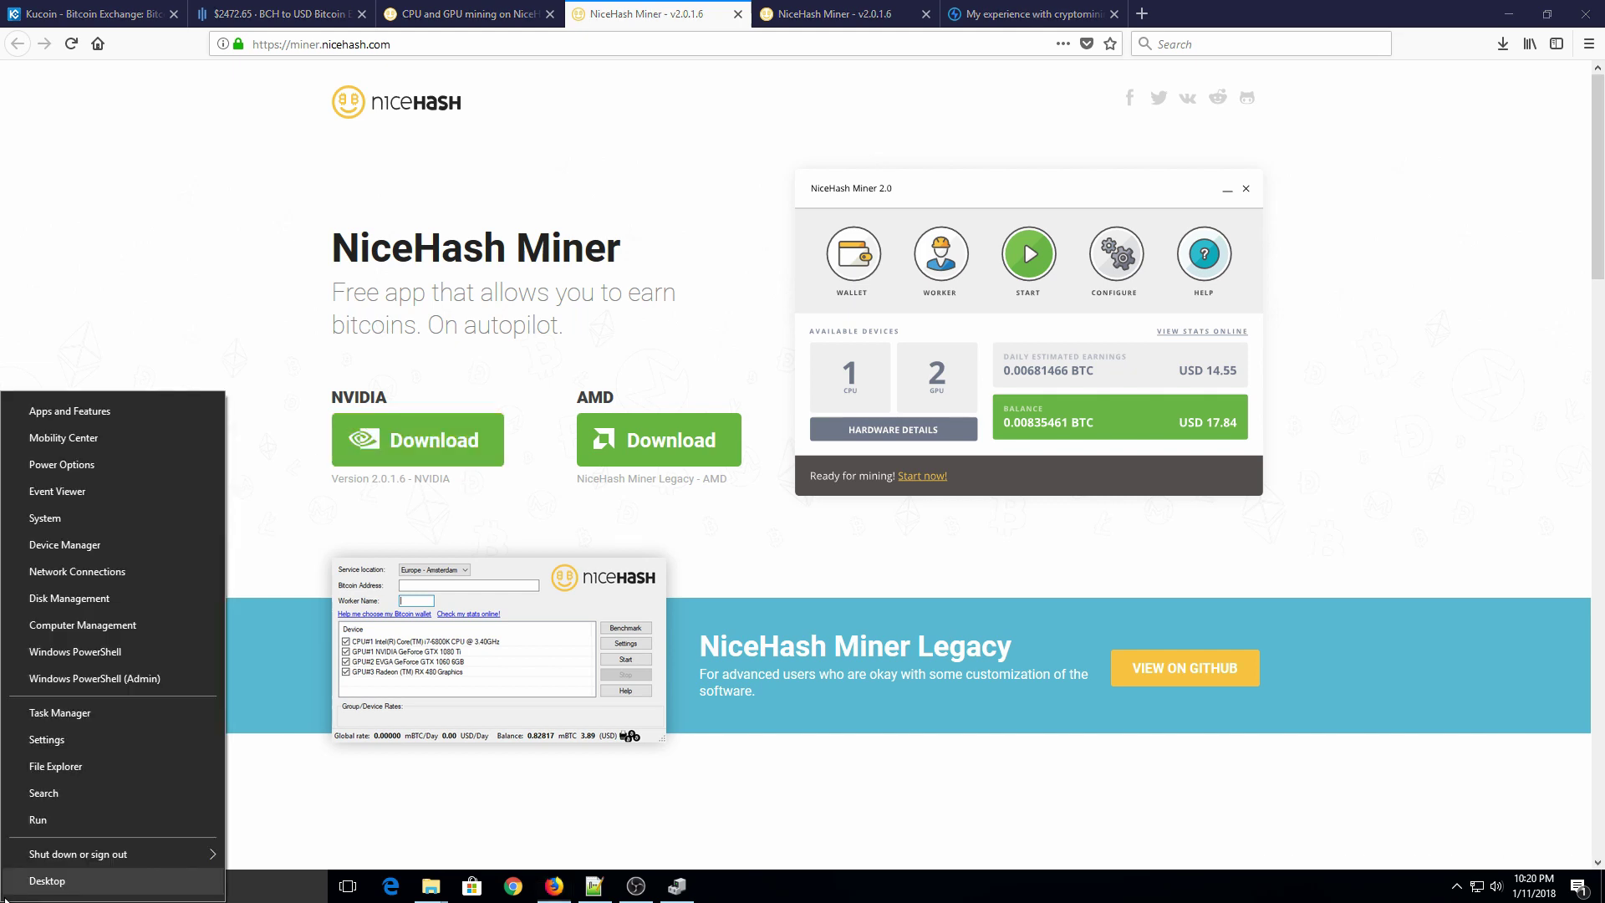
{"action": "left_click", "coordinate": [94, 547]}
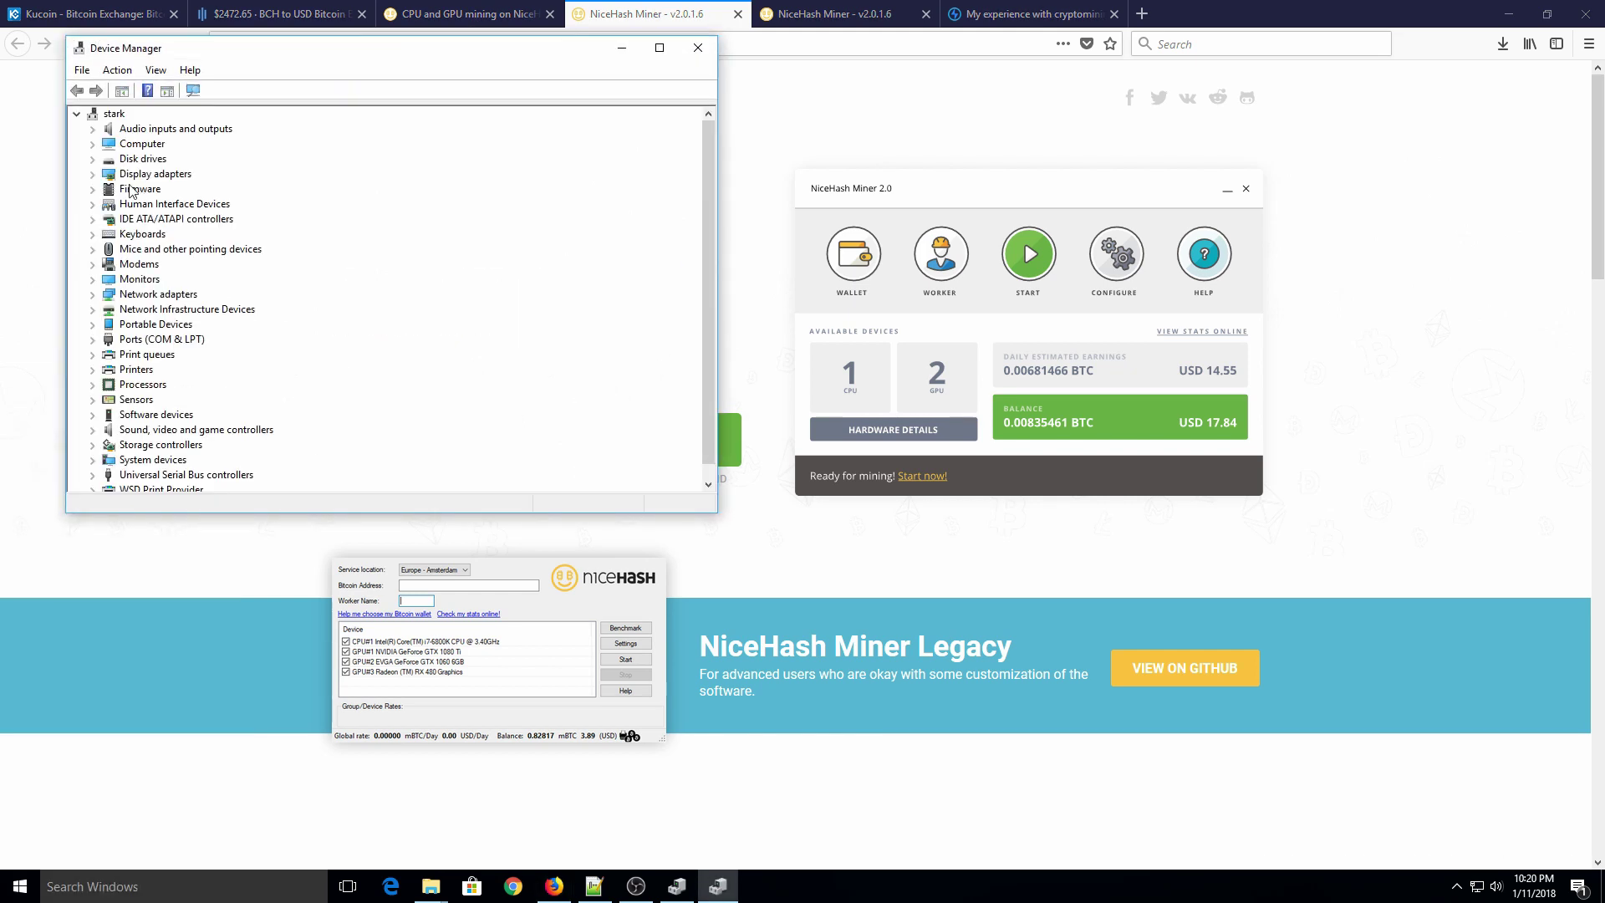
{"action": "left_click", "coordinate": [94, 175]}
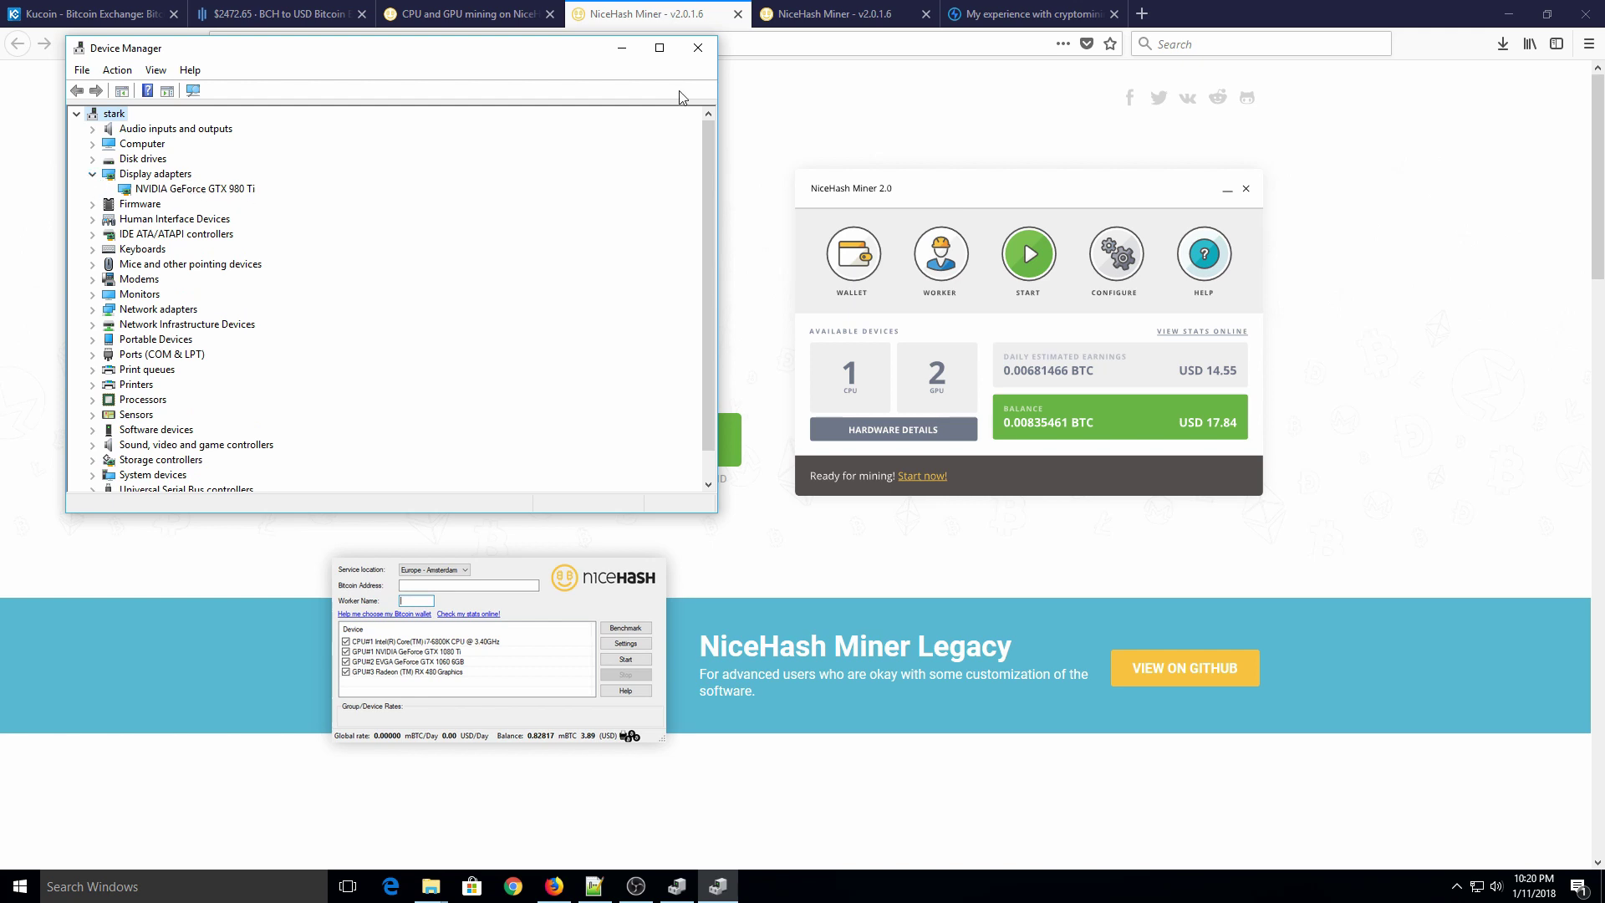
{"action": "key", "text": "alt+F4"}
Step: Download the NVIDIA installer nhm_setup_2.0.1.6.exe and check its download progress
{"action": "left_click", "coordinate": [387, 455]}
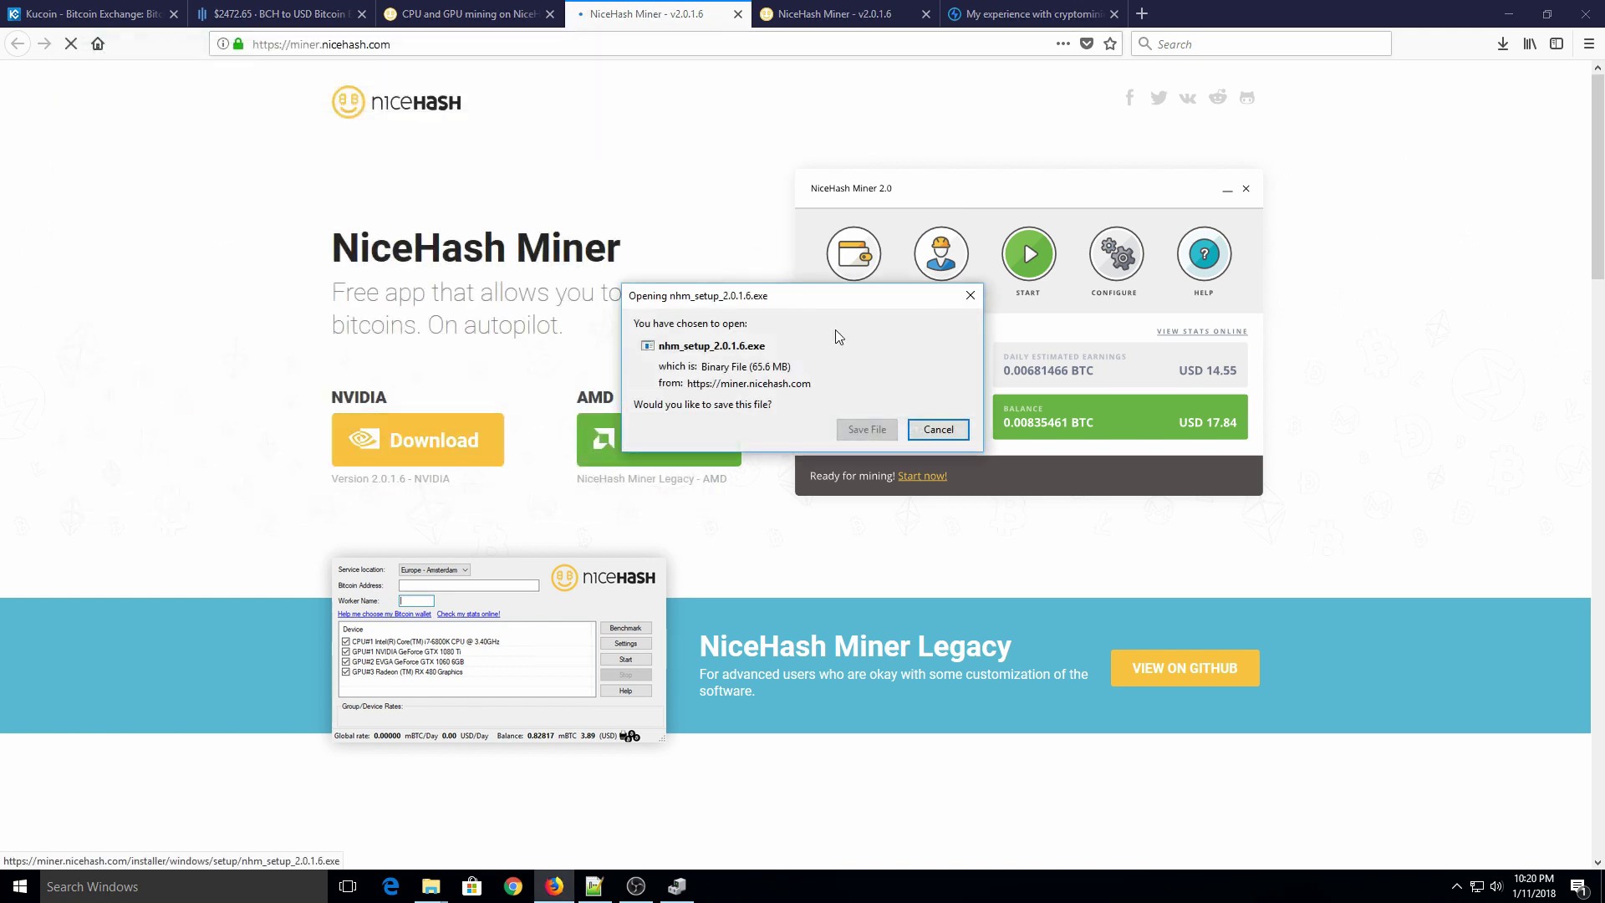
{"action": "left_click", "coordinate": [884, 428]}
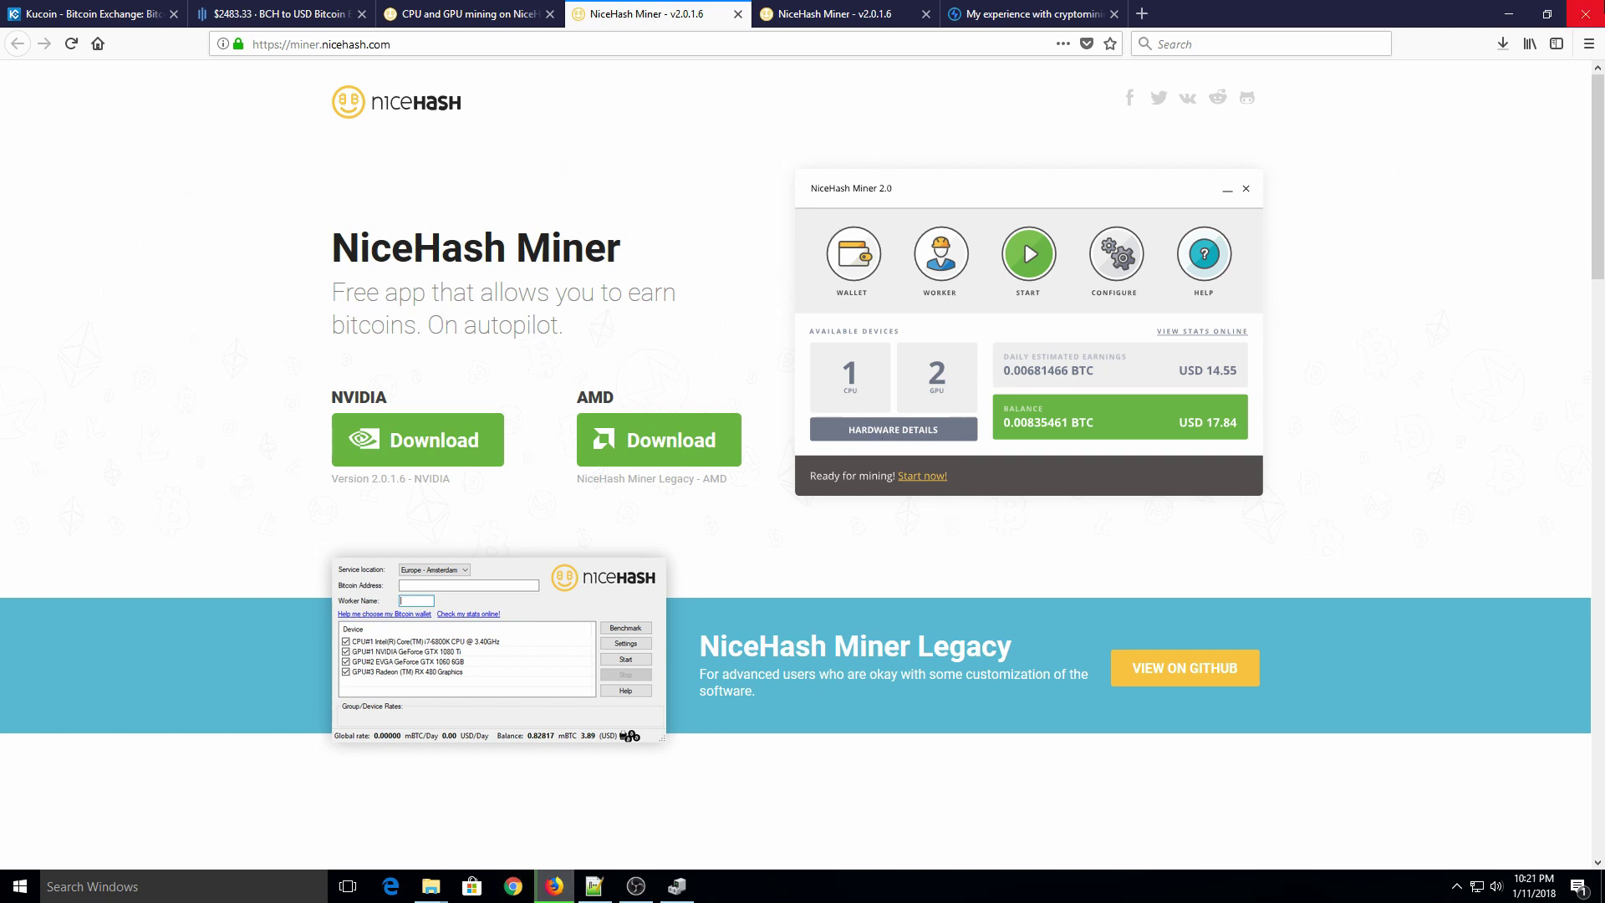
{"action": "left_click", "coordinate": [1502, 43]}
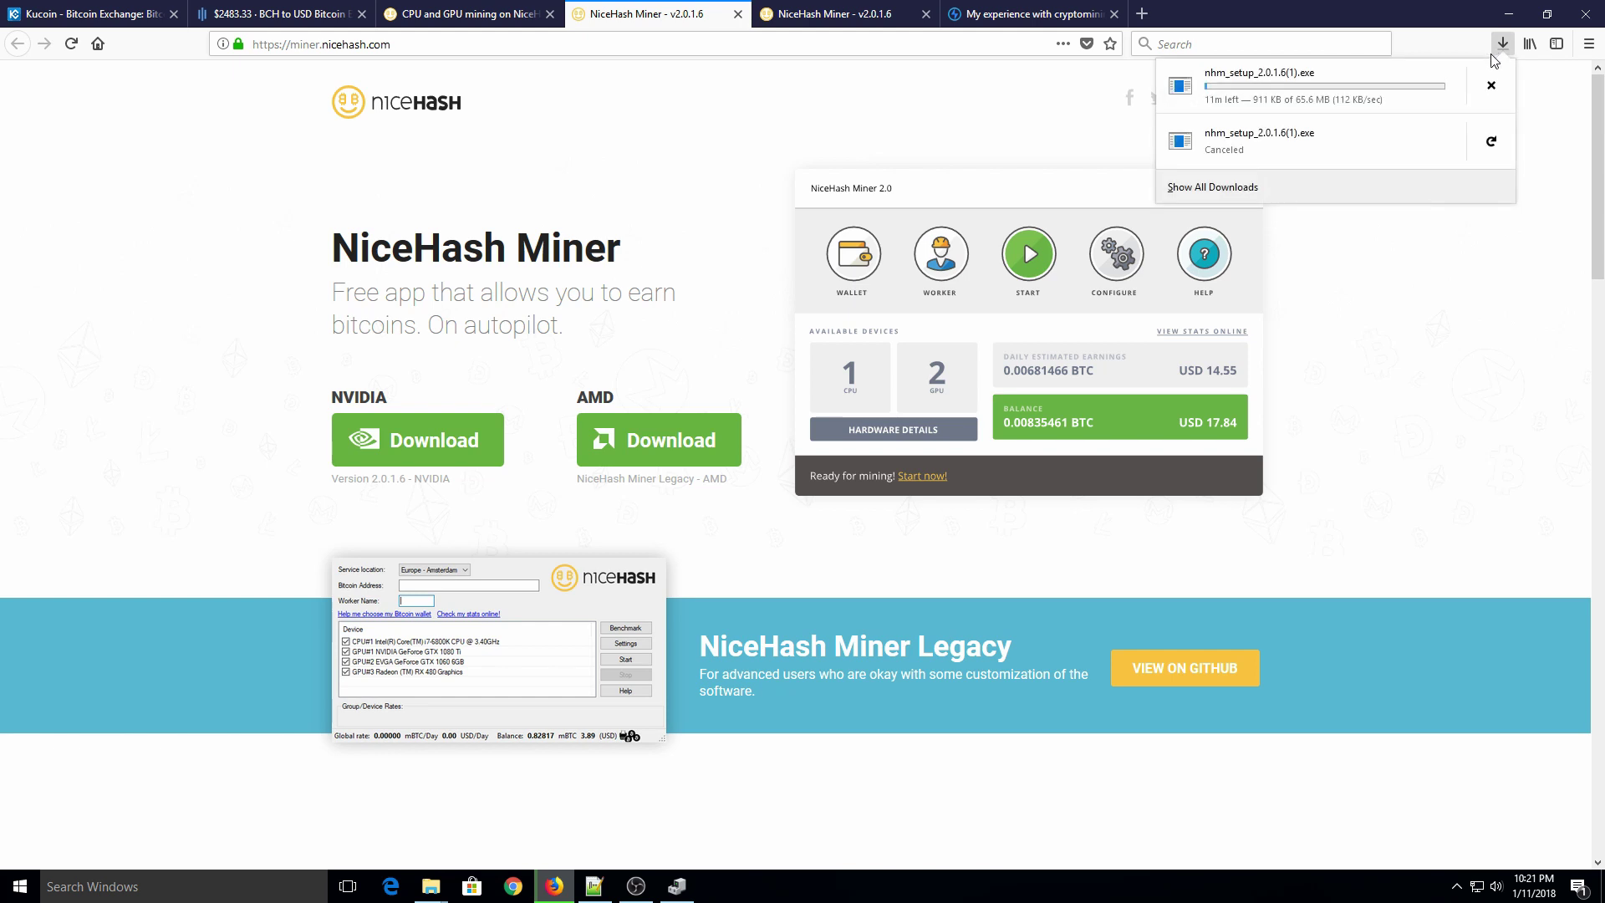
{"action": "left_click", "coordinate": [1482, 259]}
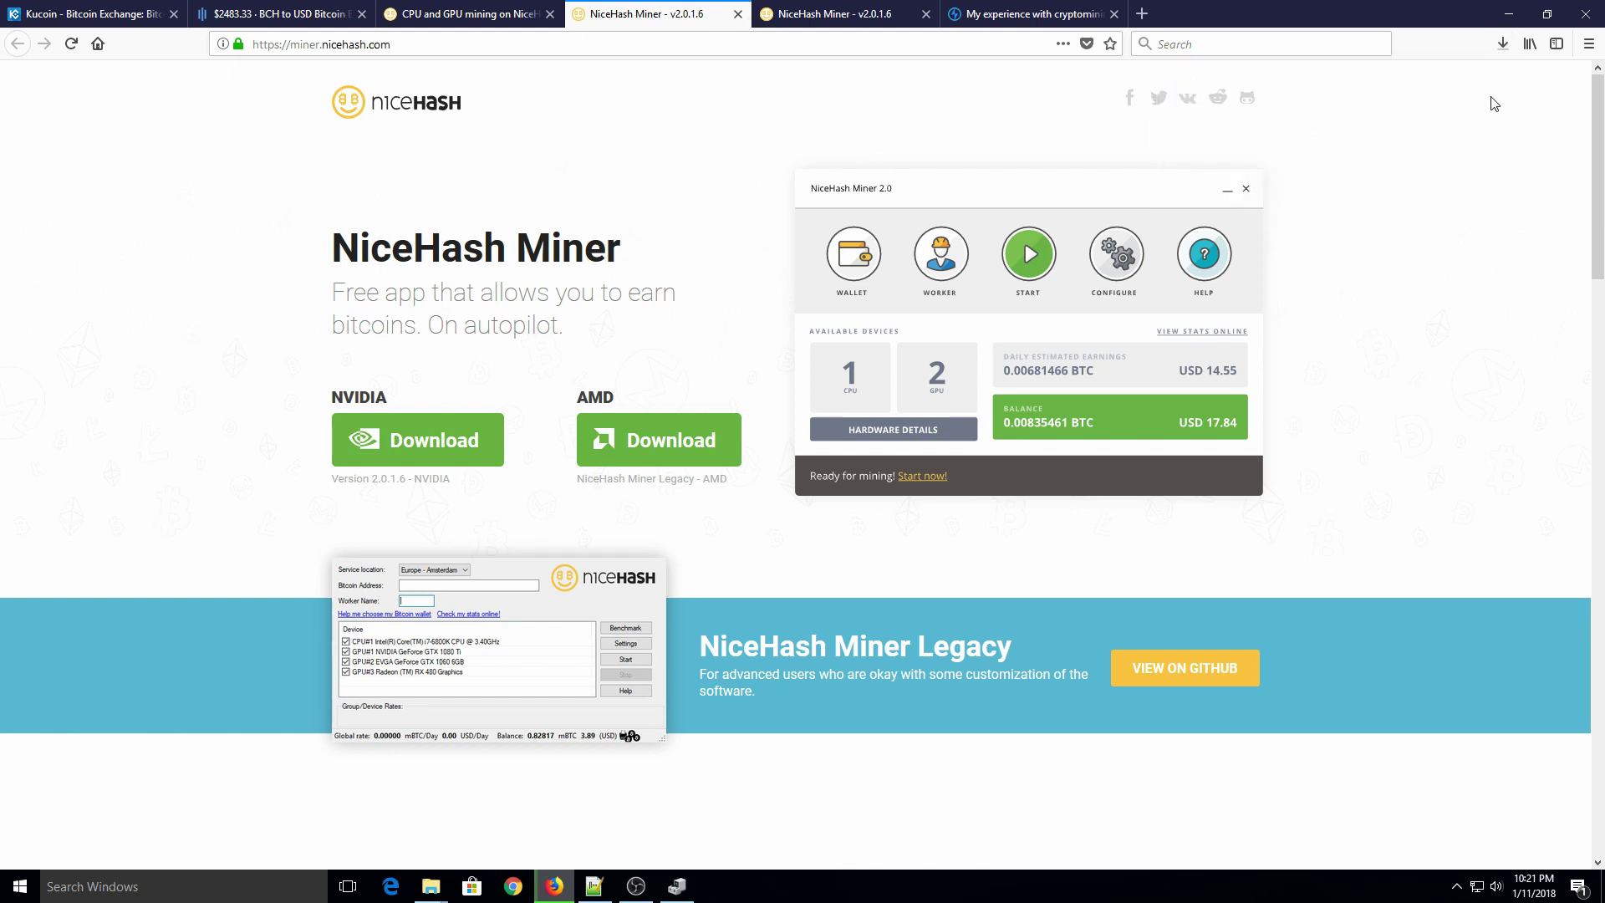
Step: Run nhm_setup_2.0.1.6.exe from the desktop, agree, install, and finish with NiceHash Miner 2 launching
{"action": "left_click", "coordinate": [1509, 13]}
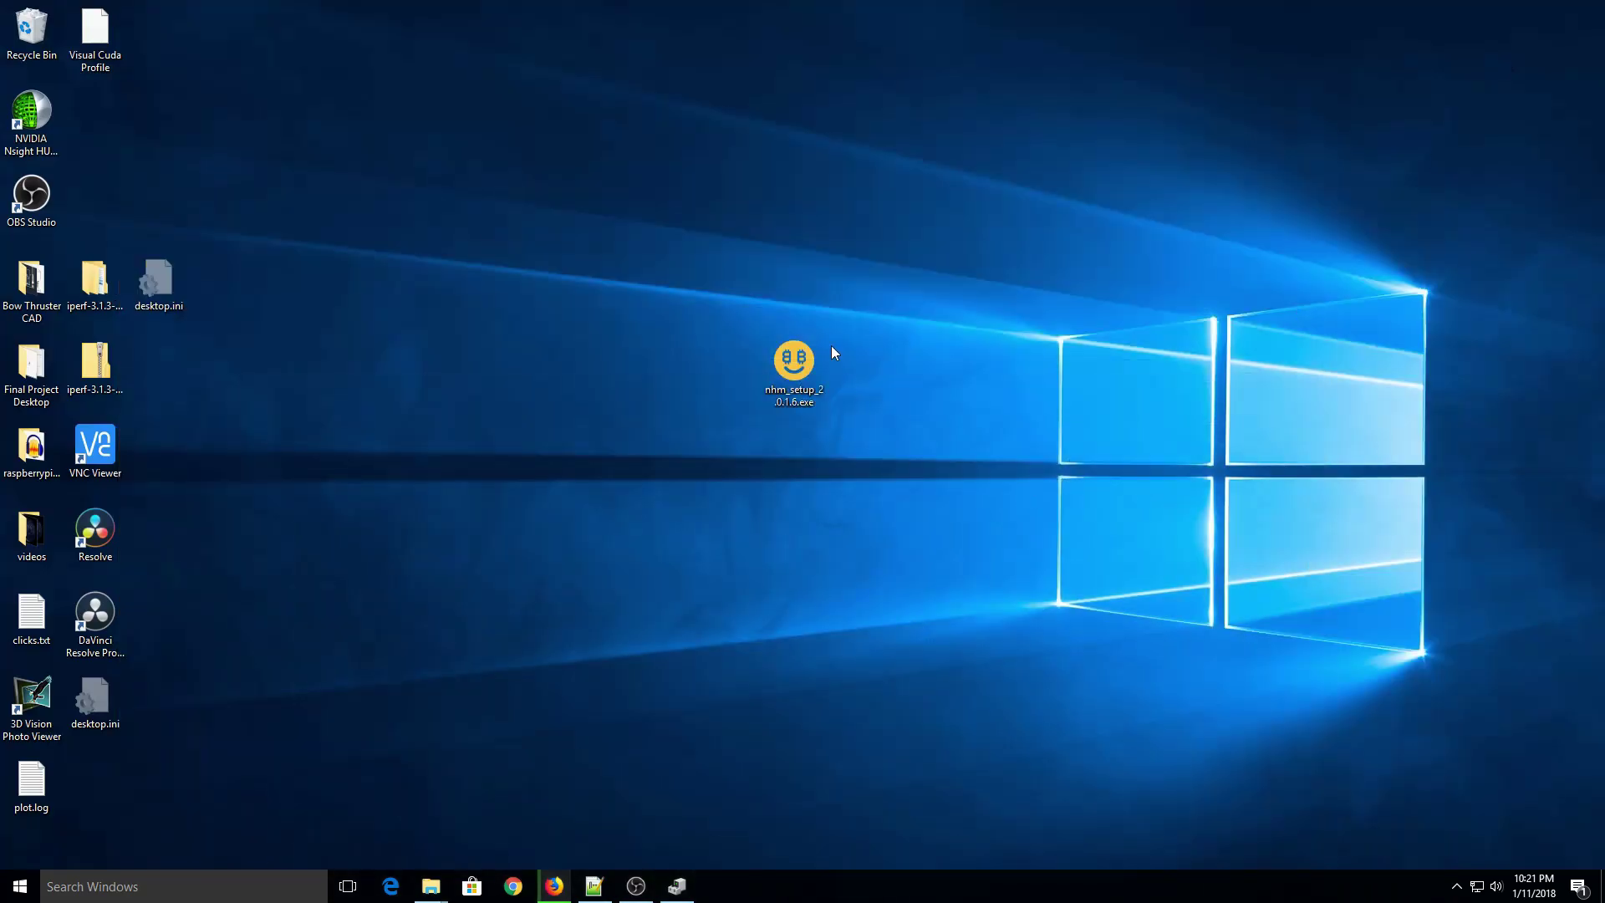
{"action": "double_click", "coordinate": [800, 354]}
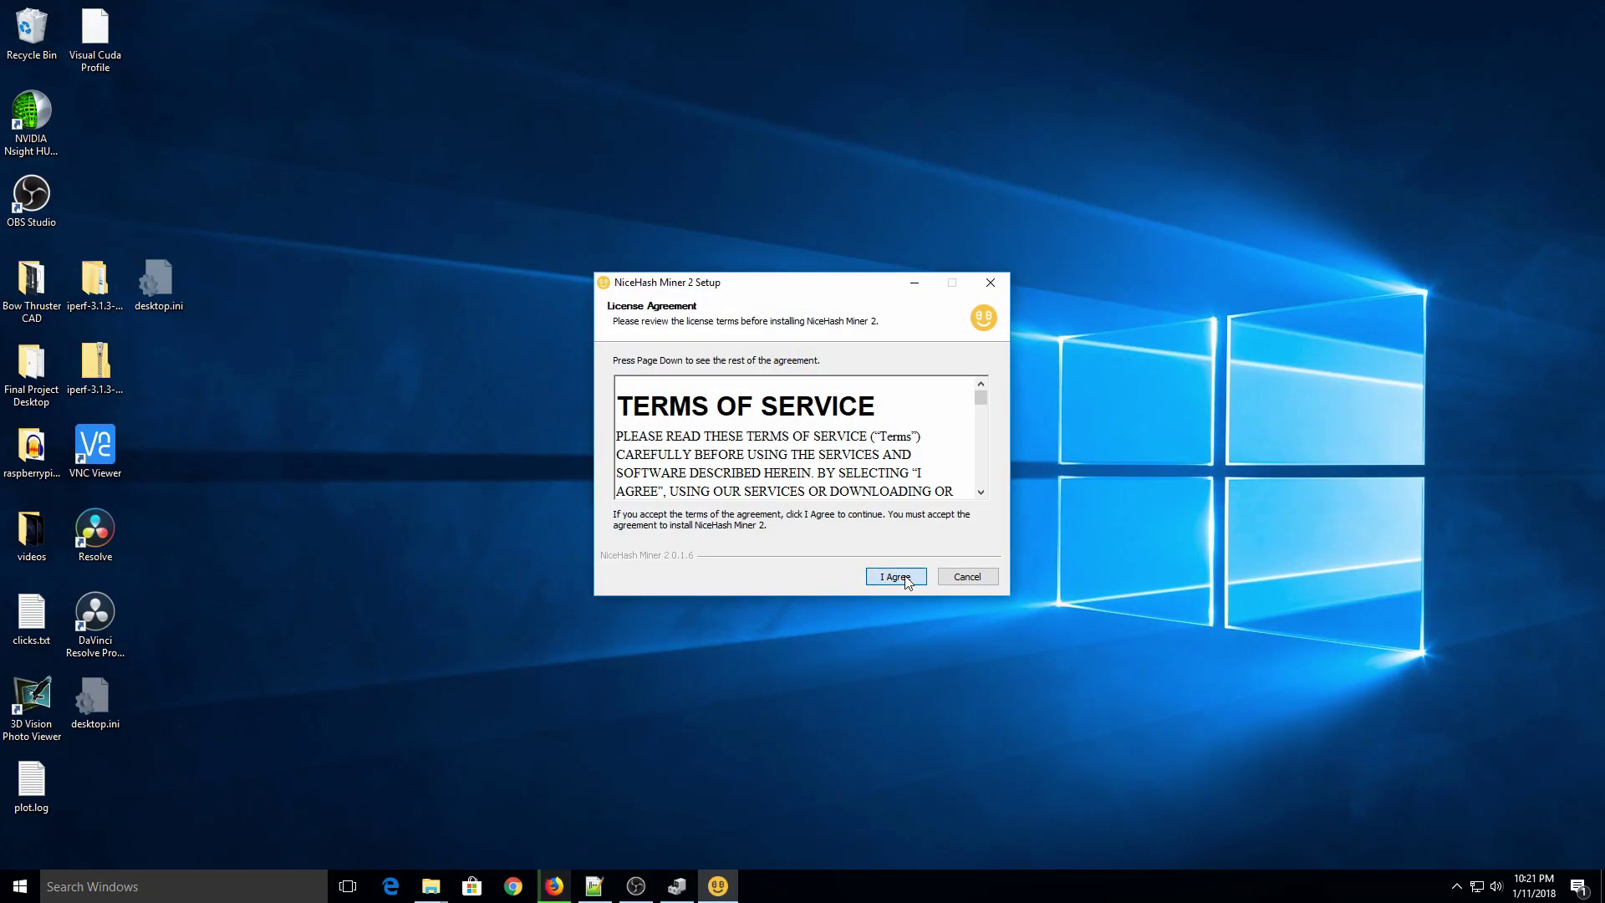
{"action": "left_click", "coordinate": [905, 581]}
{"action": "left_click", "coordinate": [906, 581]}
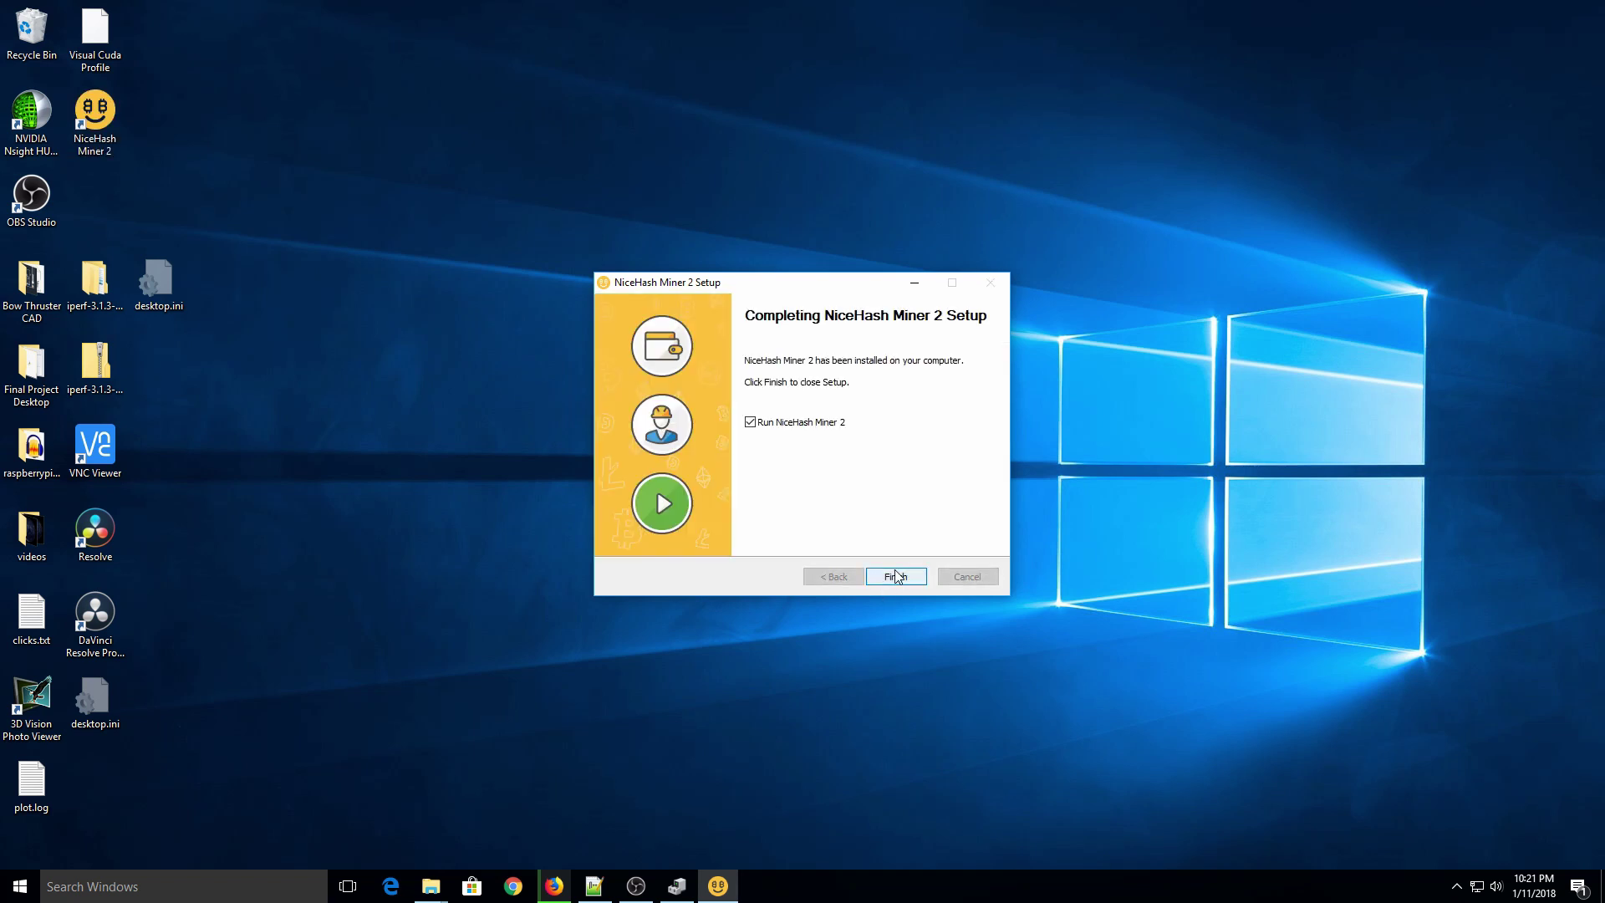
{"action": "left_click", "coordinate": [897, 577]}
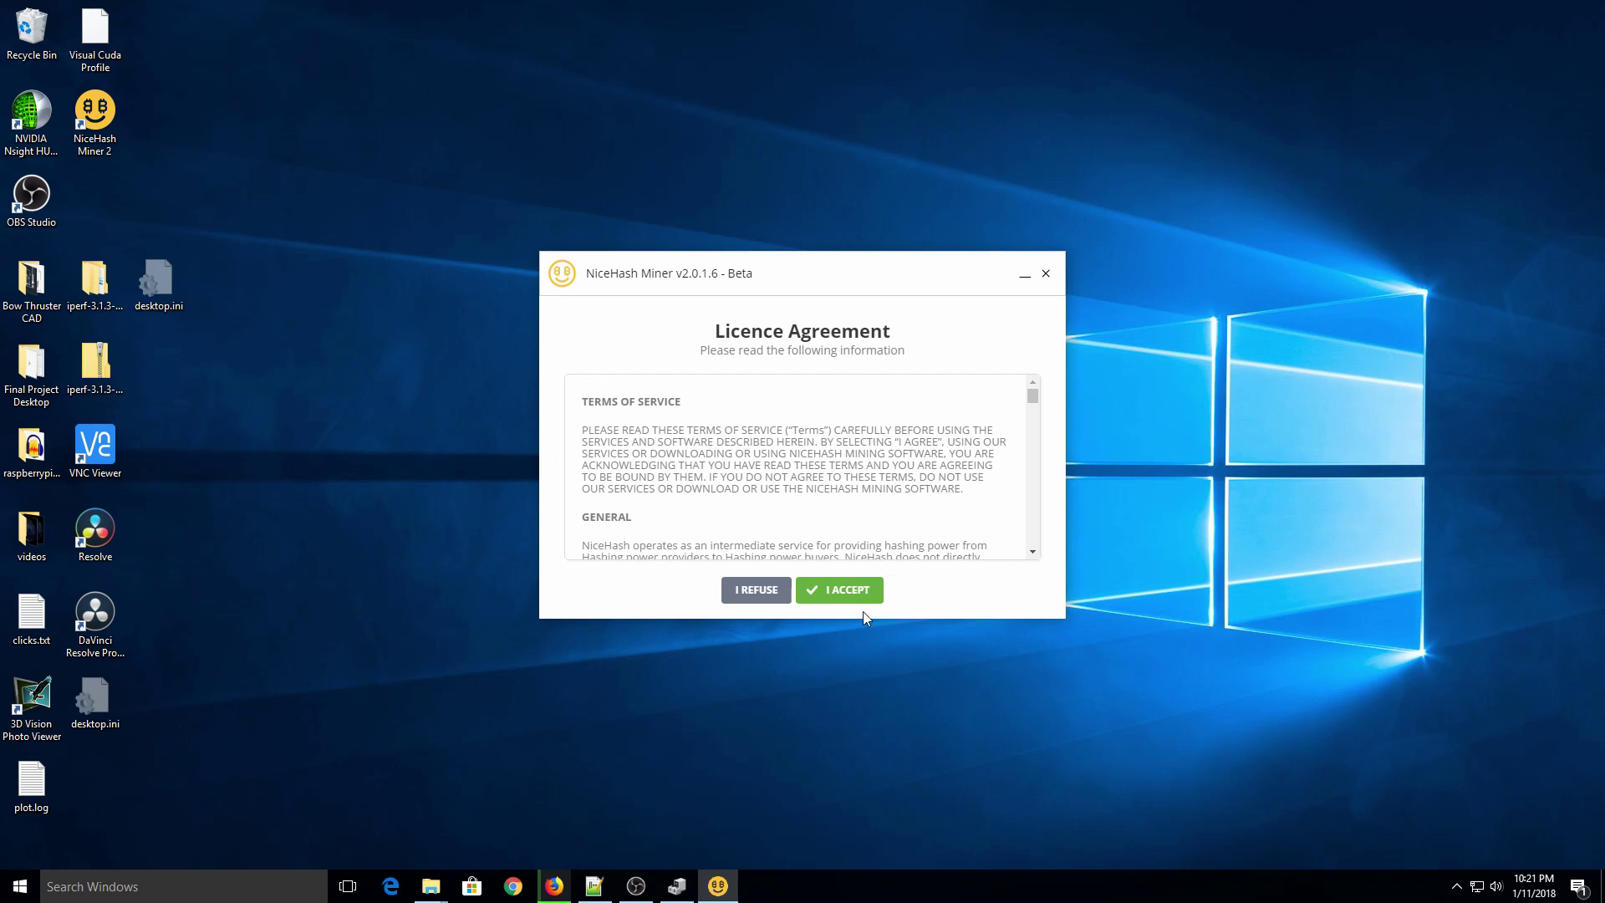
Step: Accept both agreement screens, enter the human-verification number, and minimize the Excavator console
{"action": "left_click", "coordinate": [832, 592]}
{"action": "left_click", "coordinate": [833, 592]}
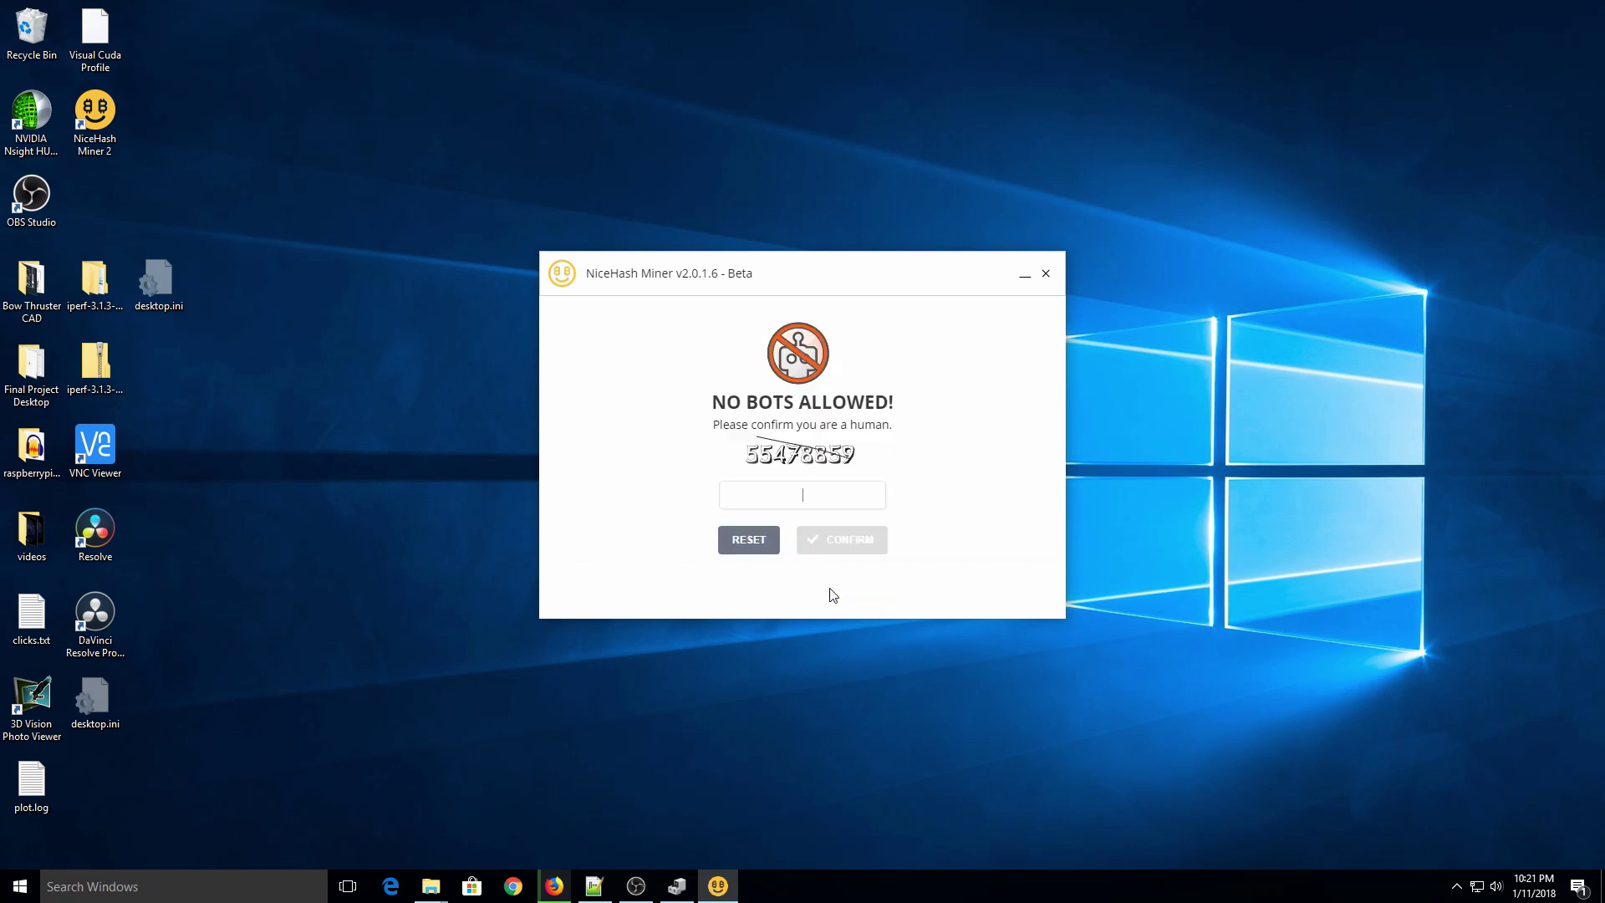
{"action": "left_click", "coordinate": [794, 490]}
{"action": "type", "text": "55478859"}
{"action": "key", "text": "Return"}
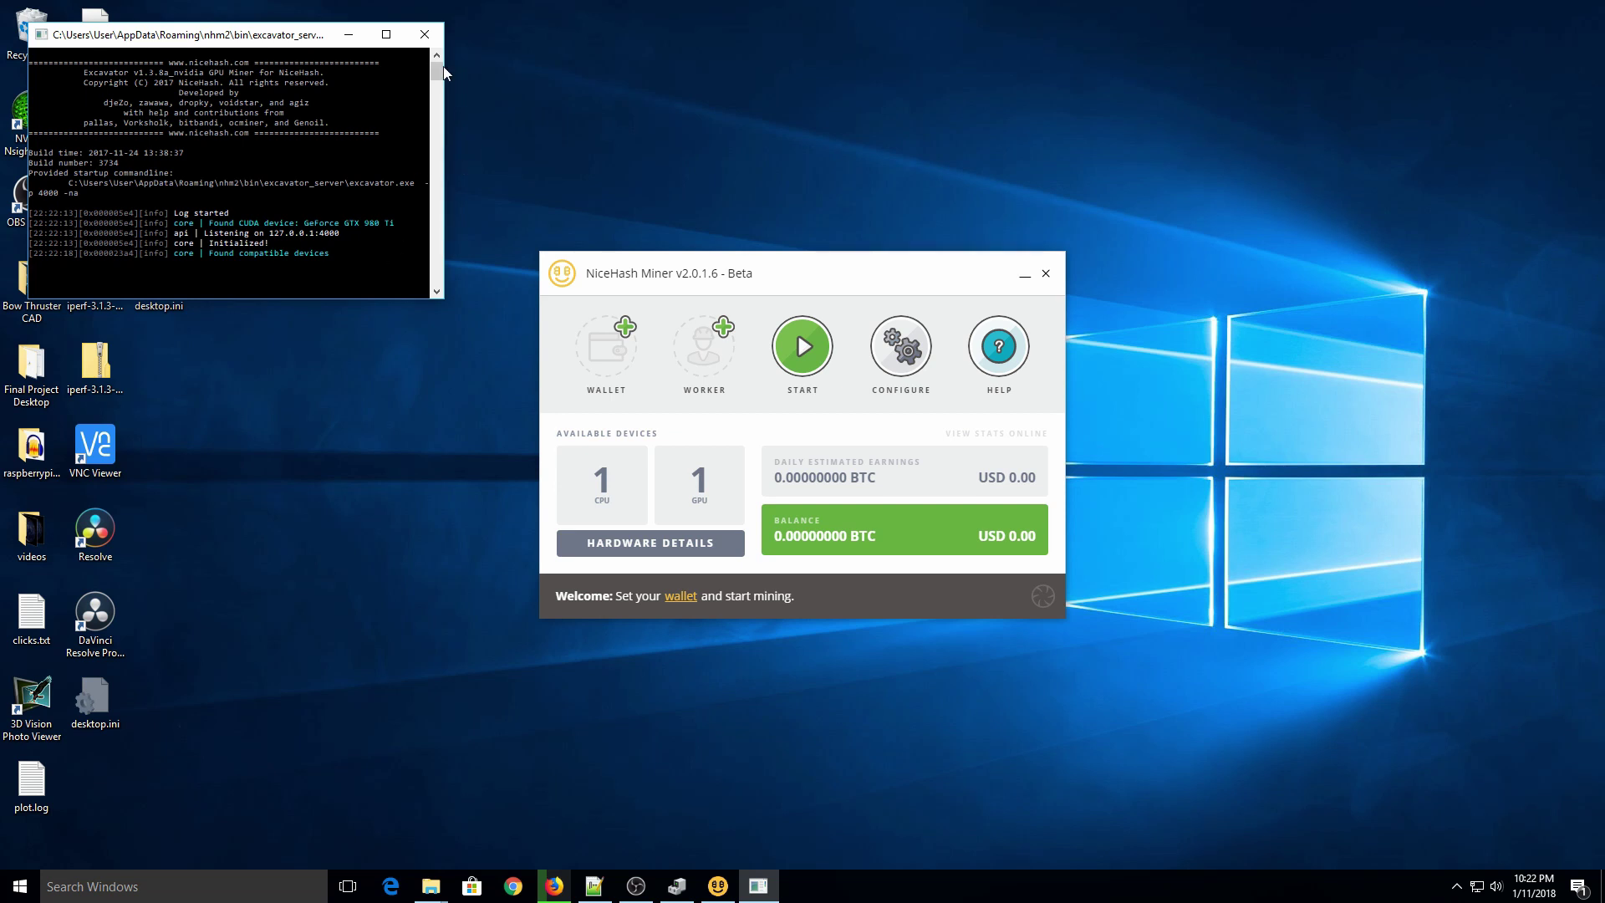
{"action": "left_click", "coordinate": [350, 35]}
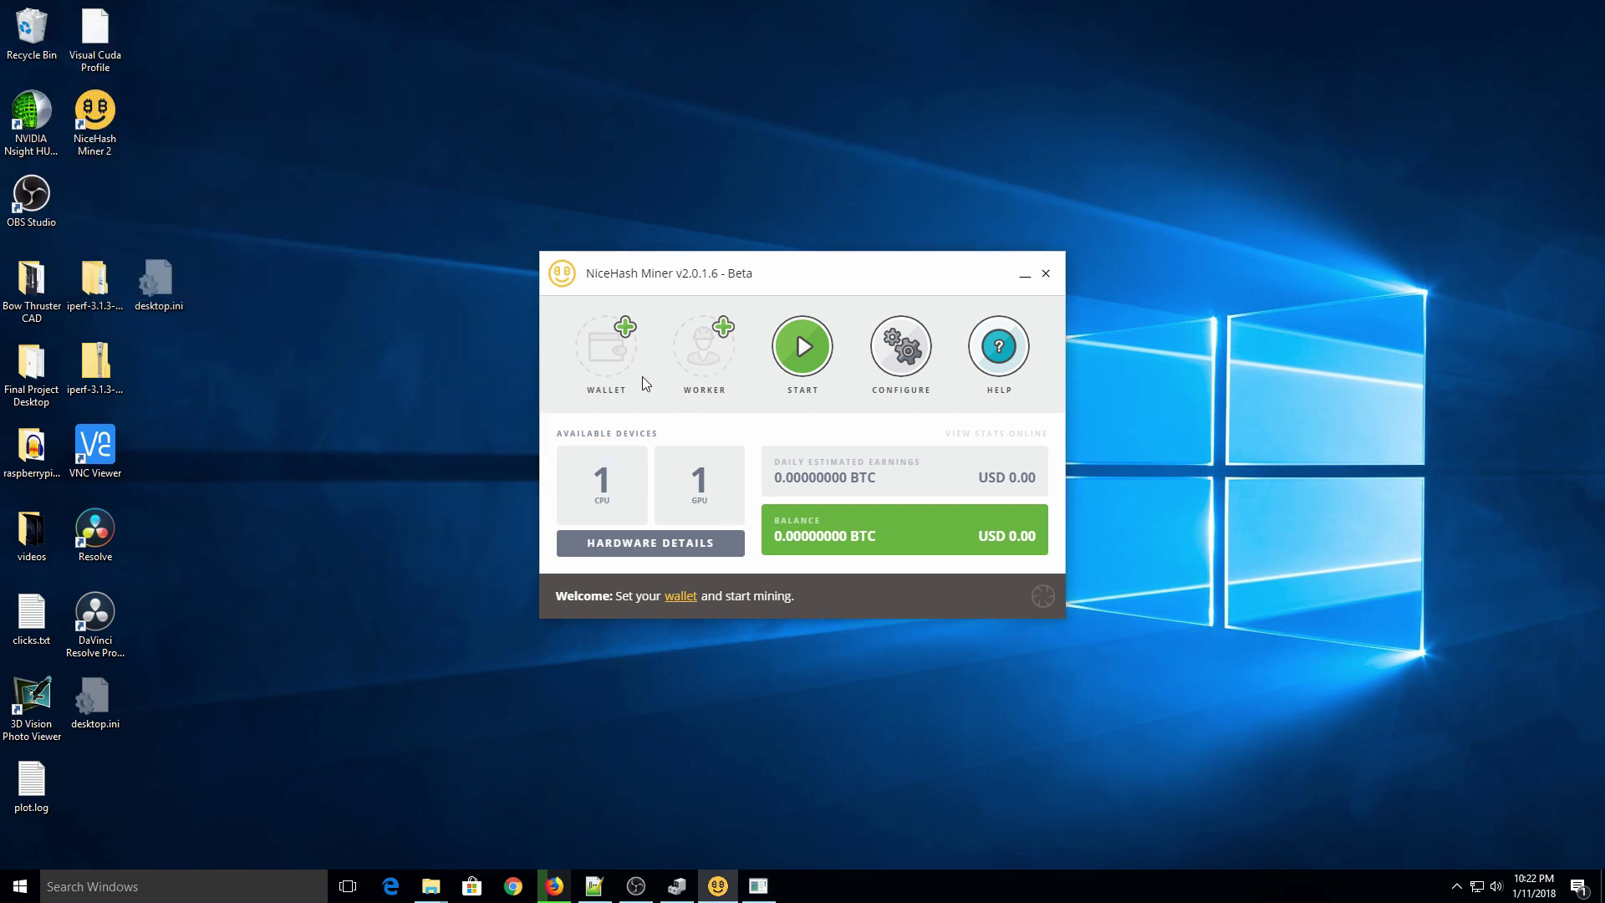
Step: Open the miner's wallet settings and look up the account e-mail on the NiceHash web dashboard
{"action": "left_click", "coordinate": [622, 349]}
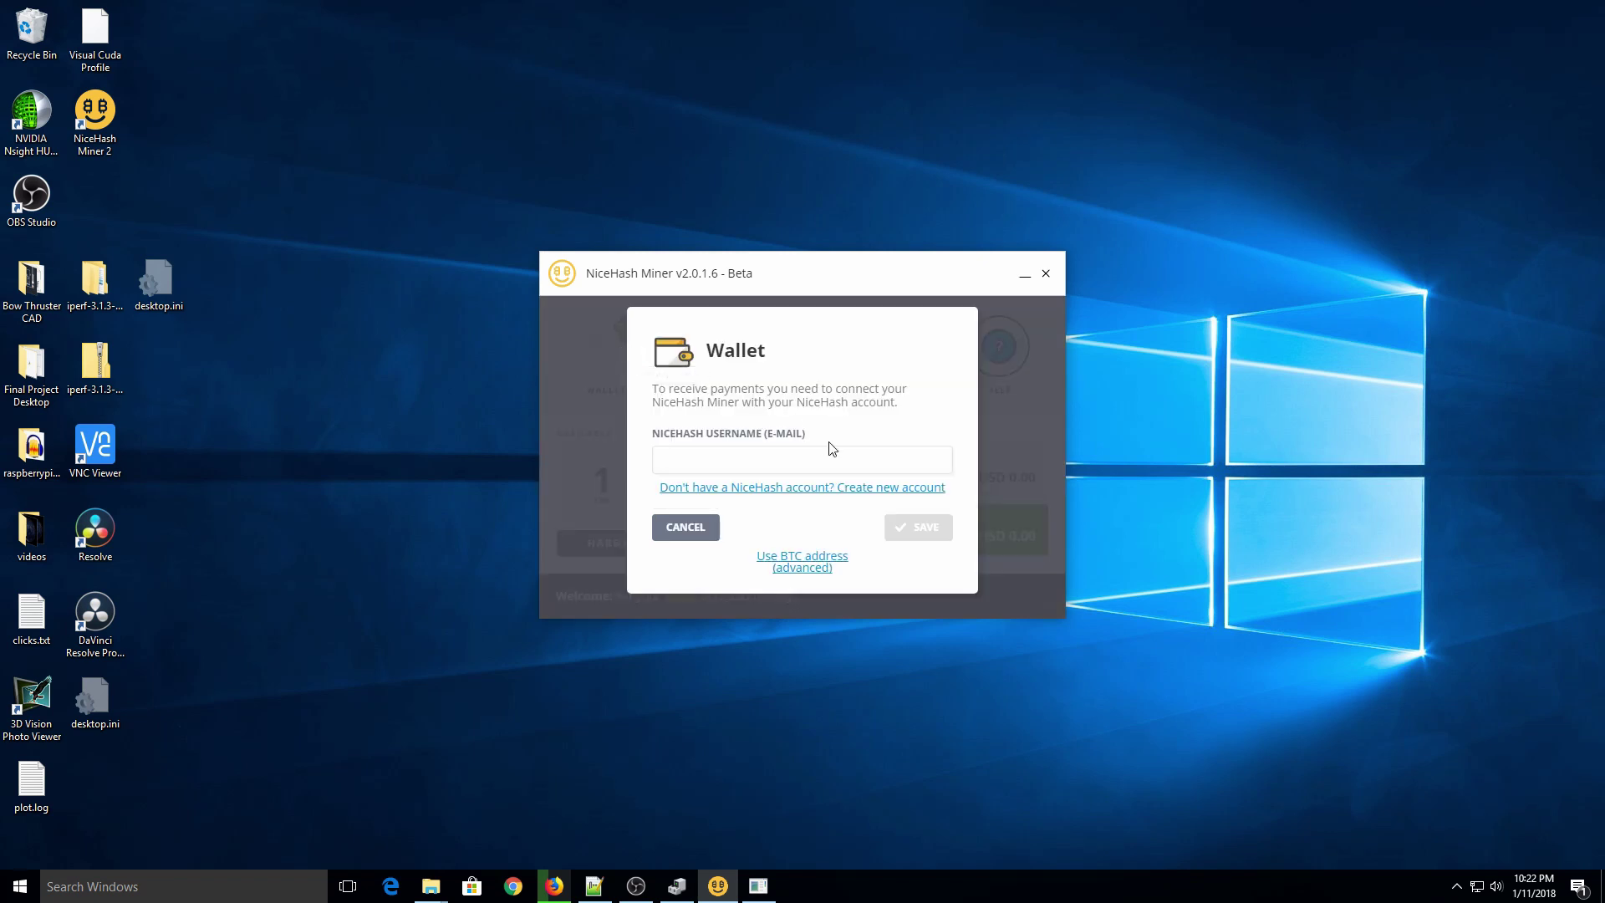
{"action": "left_click", "coordinate": [823, 463]}
{"action": "left_click", "coordinate": [554, 886]}
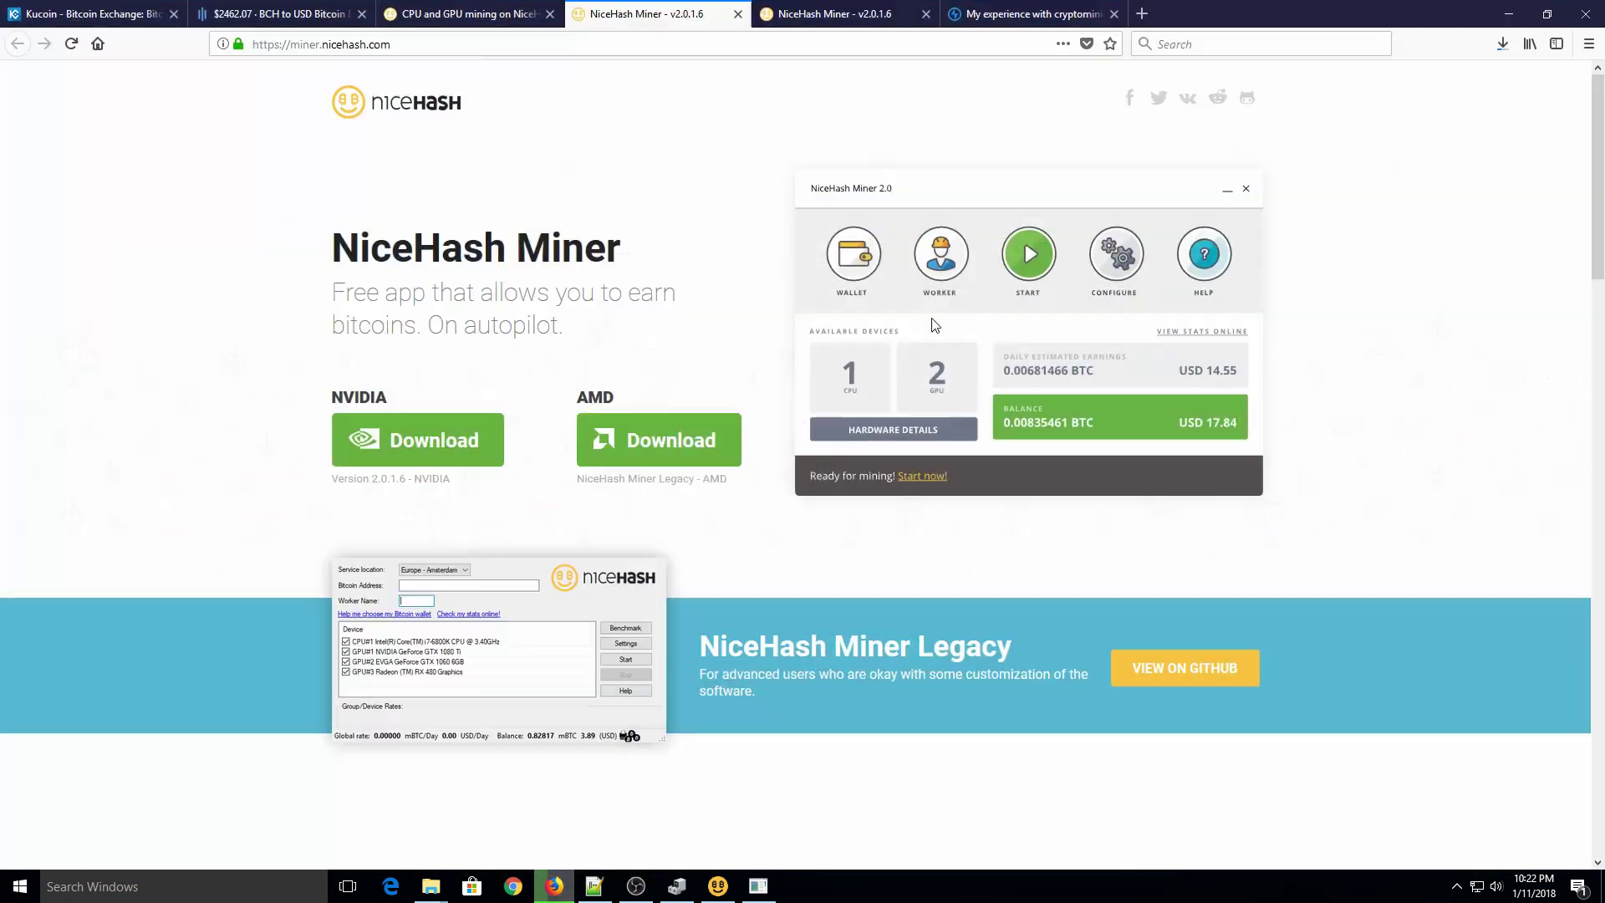
{"action": "key", "text": "ctrl+shift+Tab"}
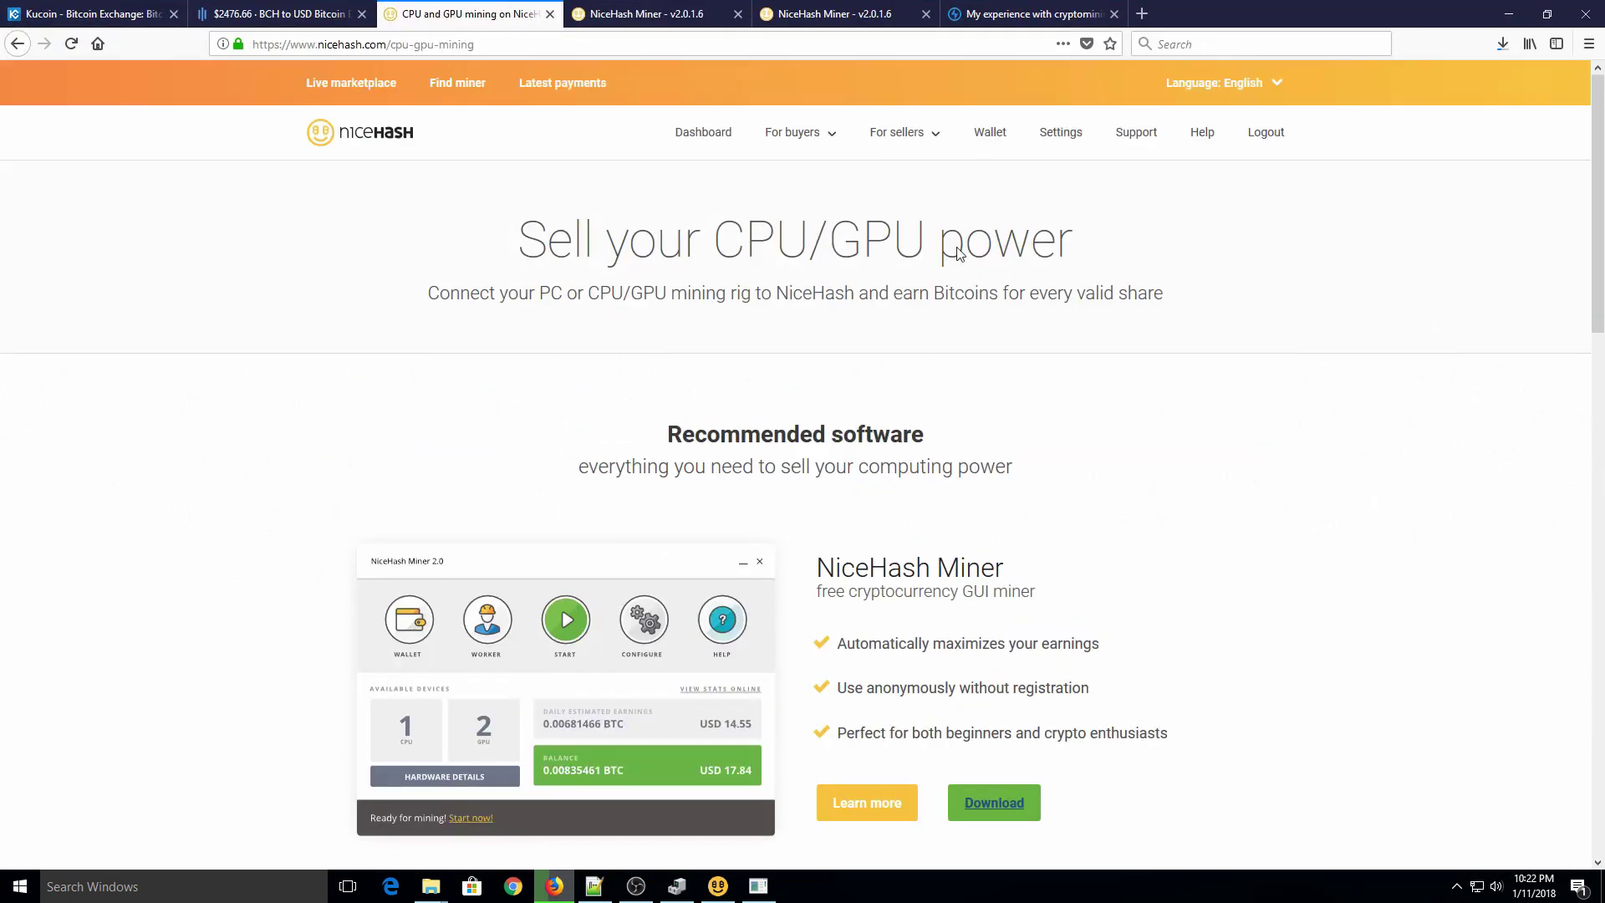
{"action": "left_click", "coordinate": [703, 142]}
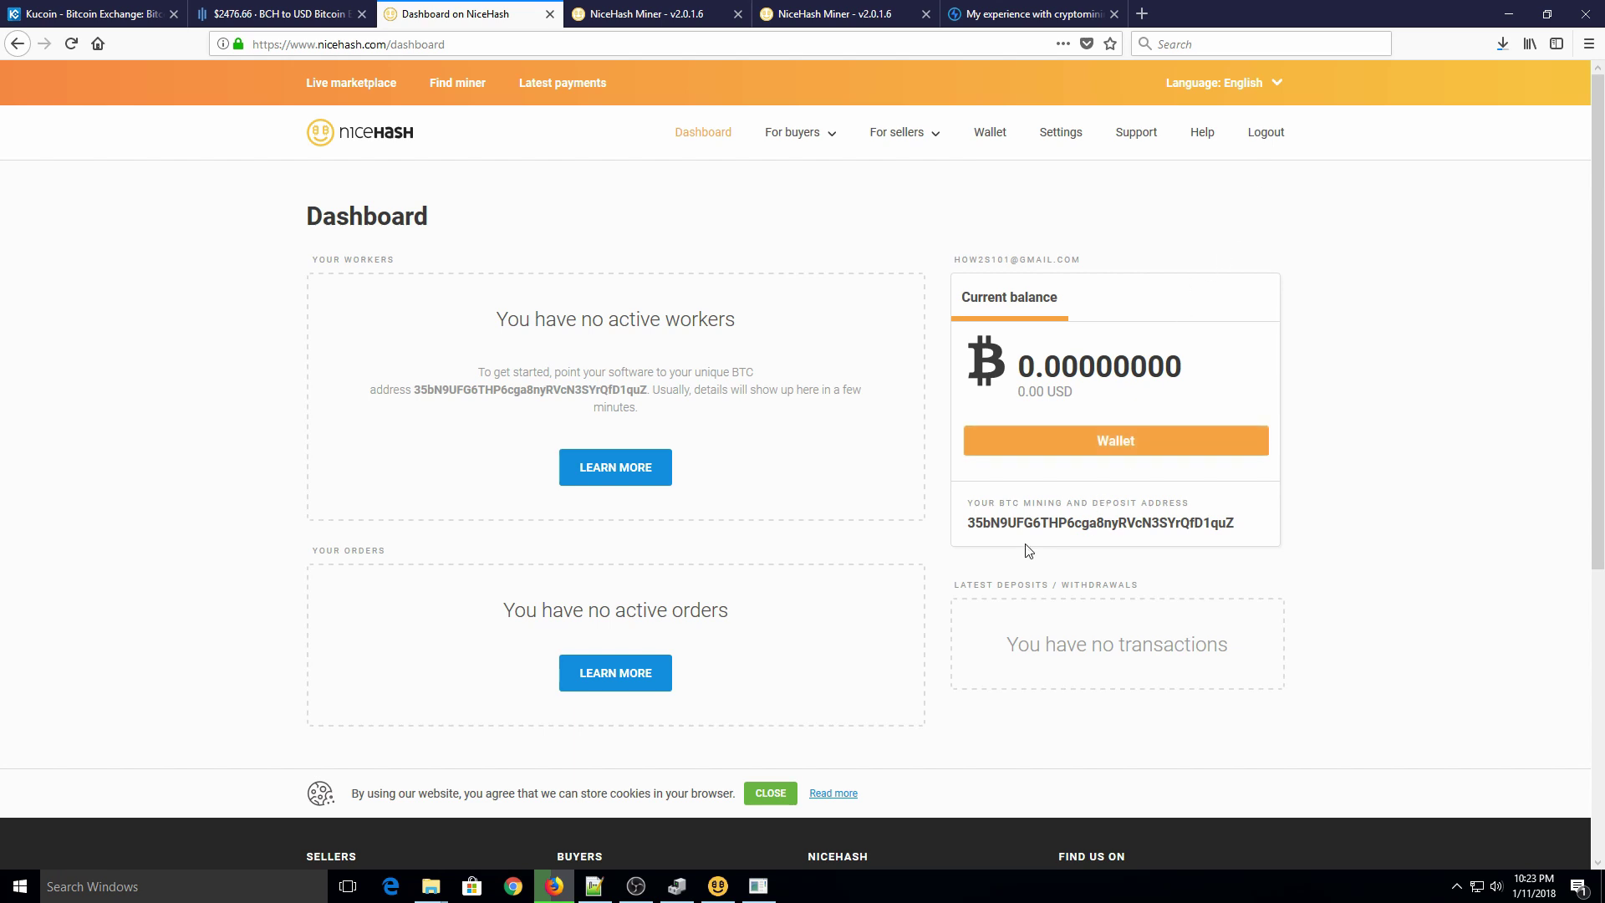
Step: Enter the account e-mail as the wallet username in NiceHash Miner and save it
{"action": "left_click", "coordinate": [719, 887]}
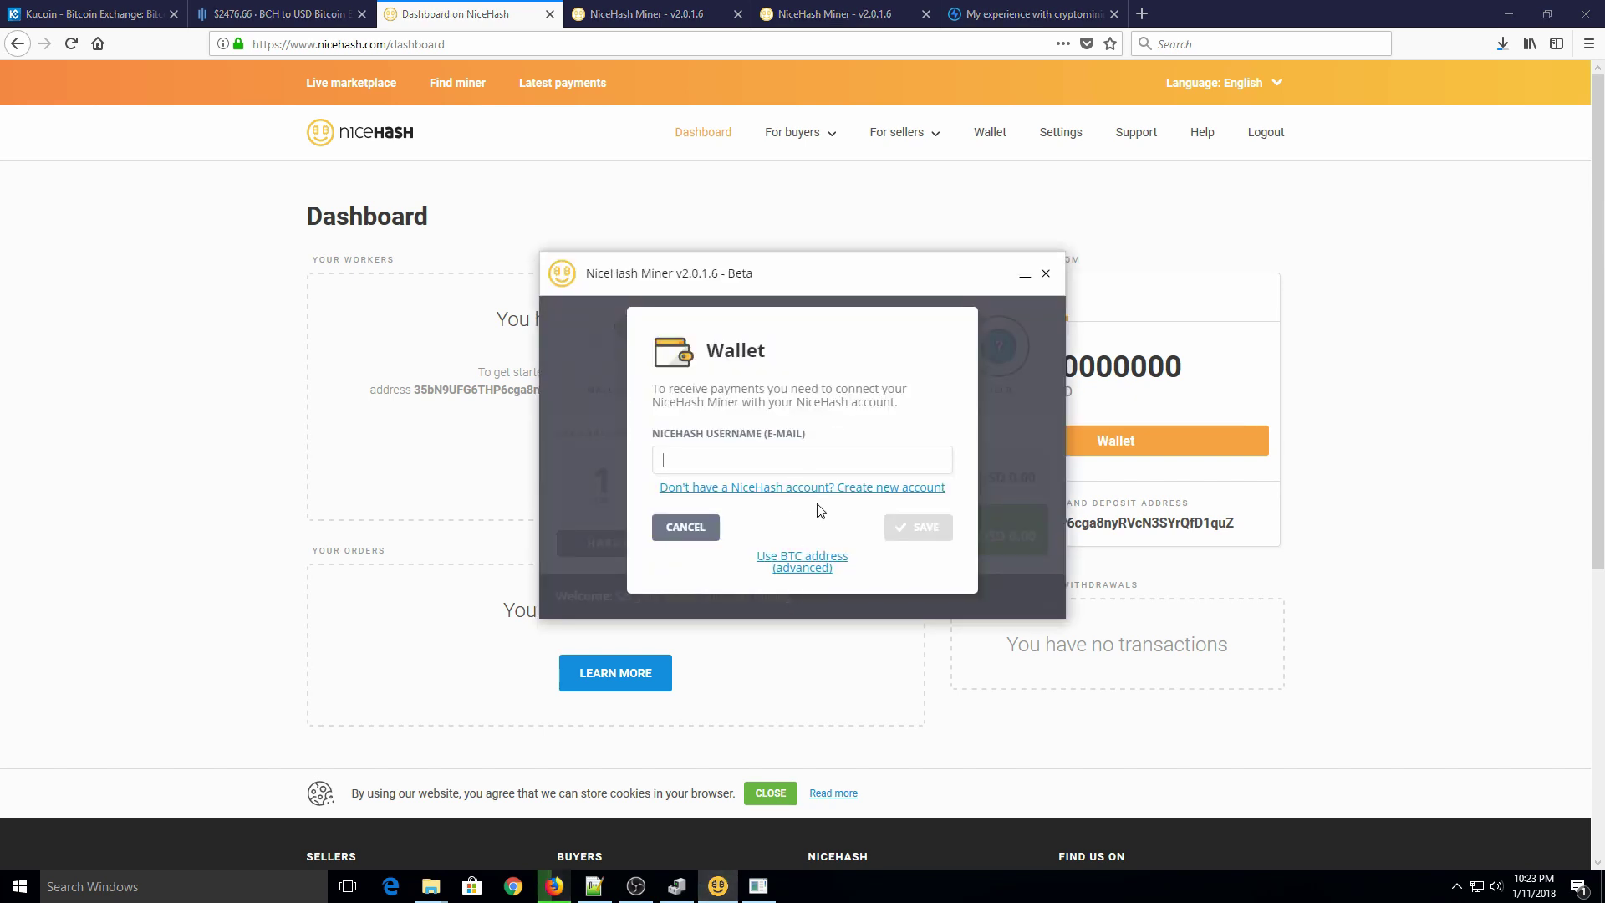
{"action": "left_click", "coordinate": [801, 458]}
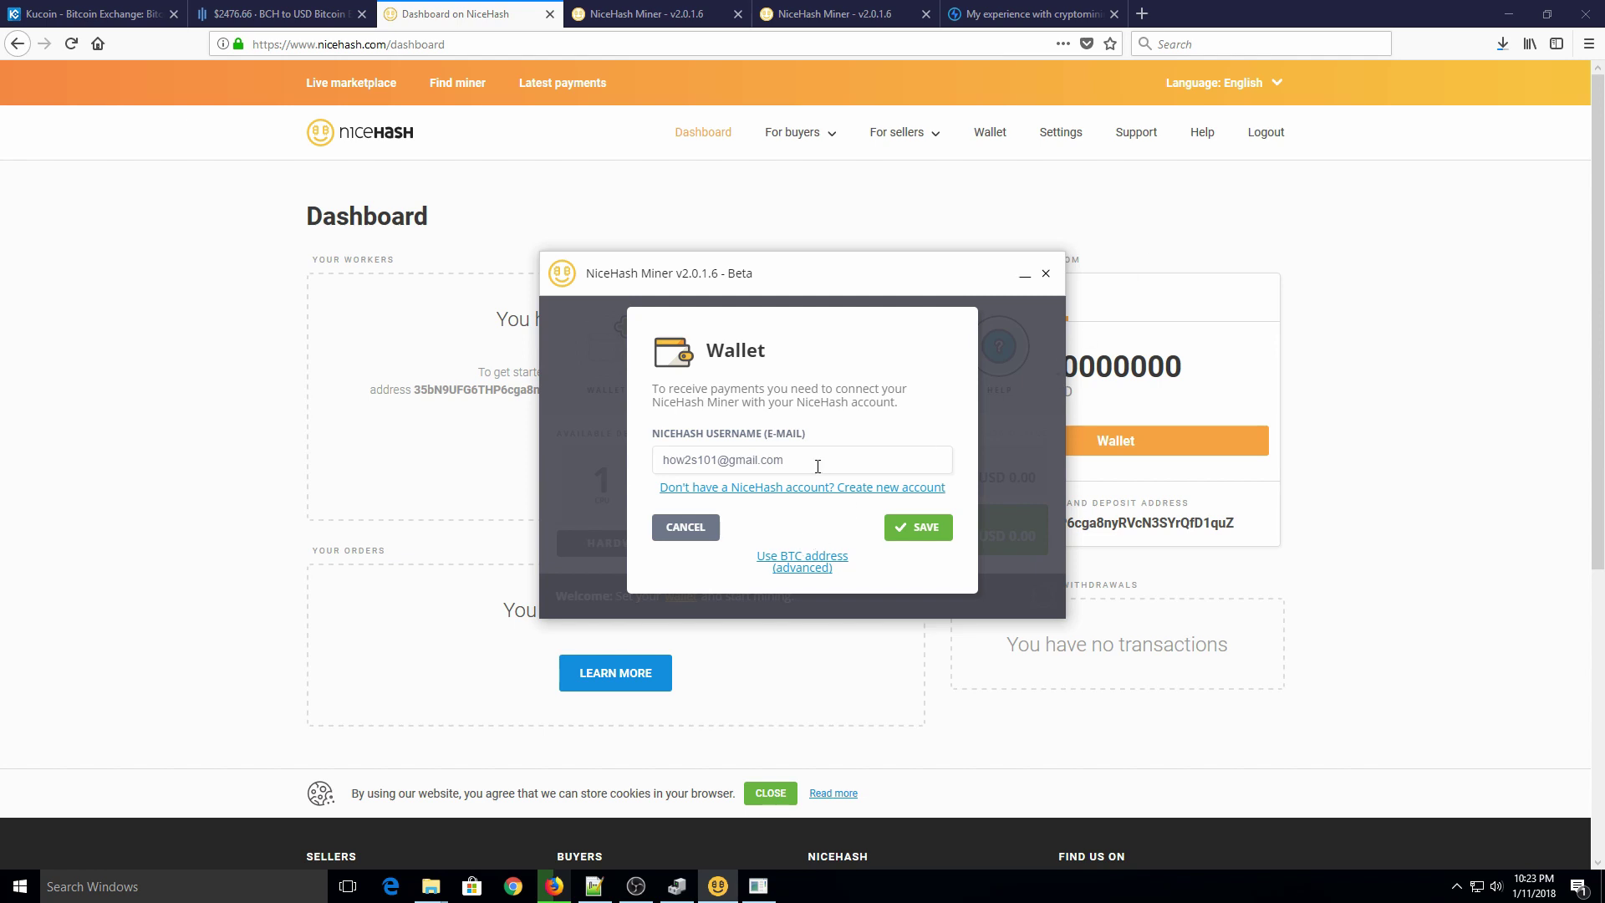
{"action": "left_click", "coordinate": [917, 527]}
Step: Start mining in NiceHash Miner, letting it benchmark the devices and begin GPU mining
{"action": "left_click", "coordinate": [1157, 366]}
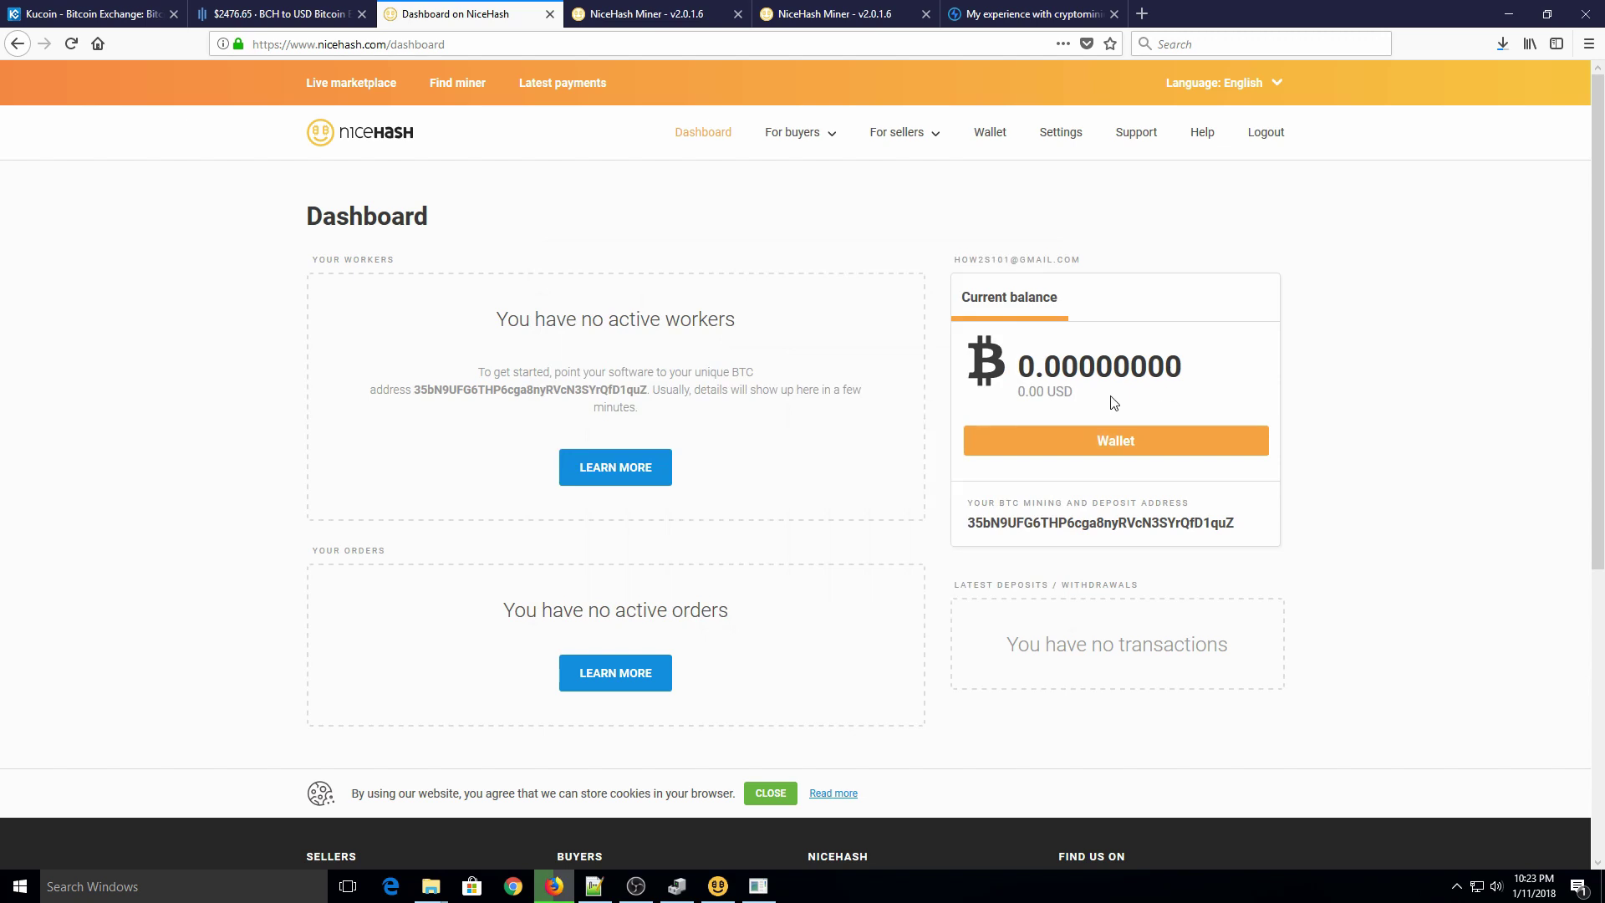
{"action": "left_click", "coordinate": [718, 886]}
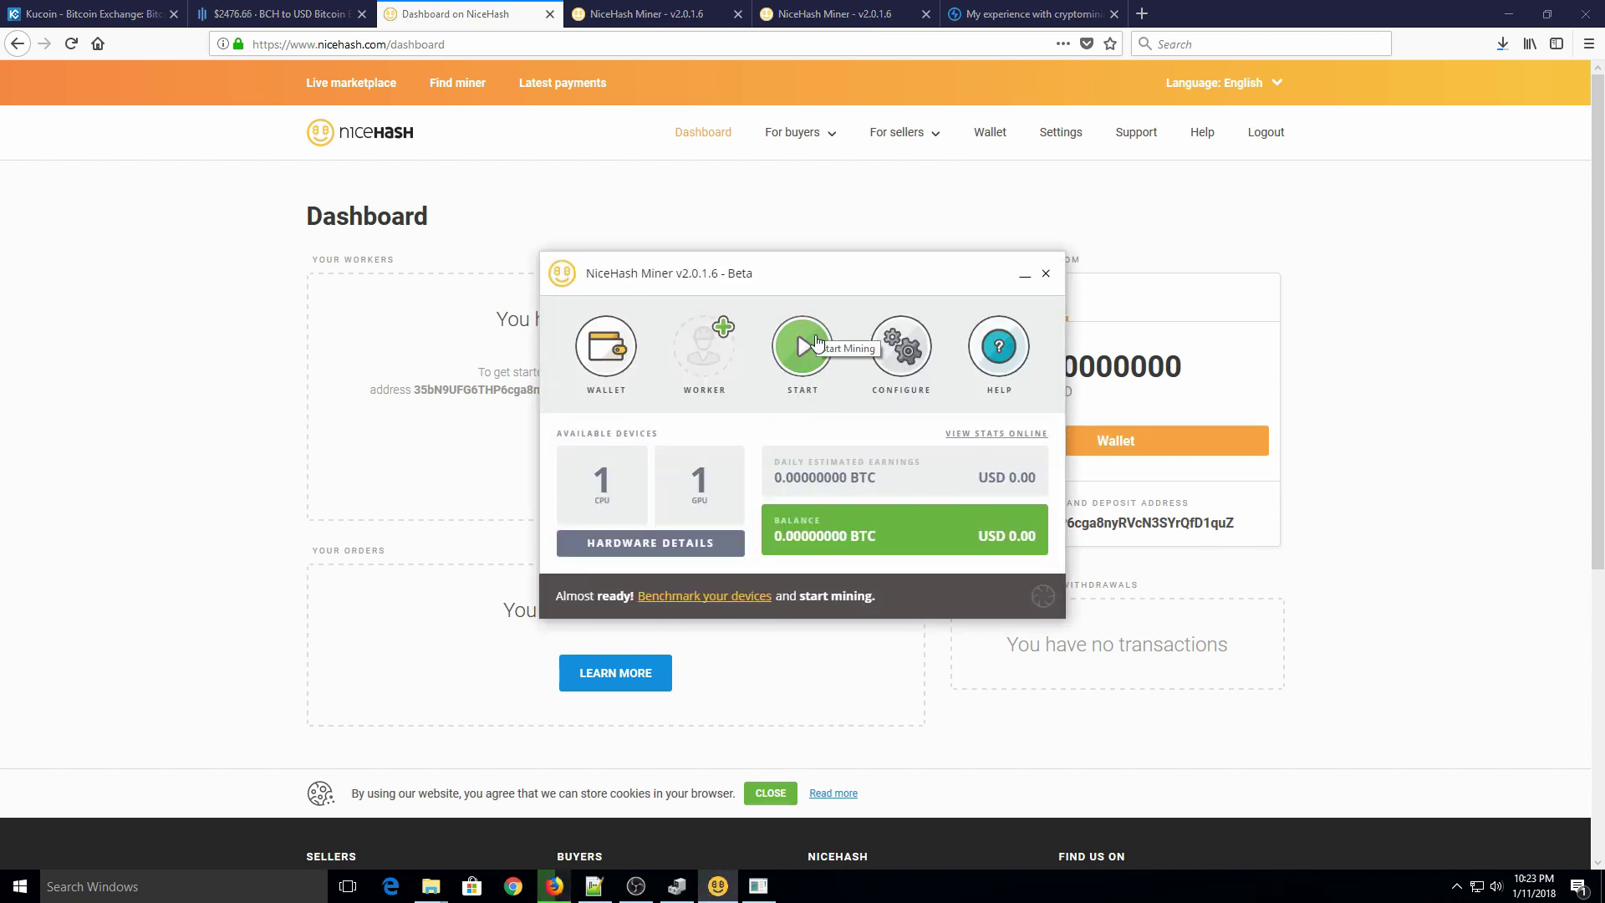
{"action": "left_click", "coordinate": [817, 341]}
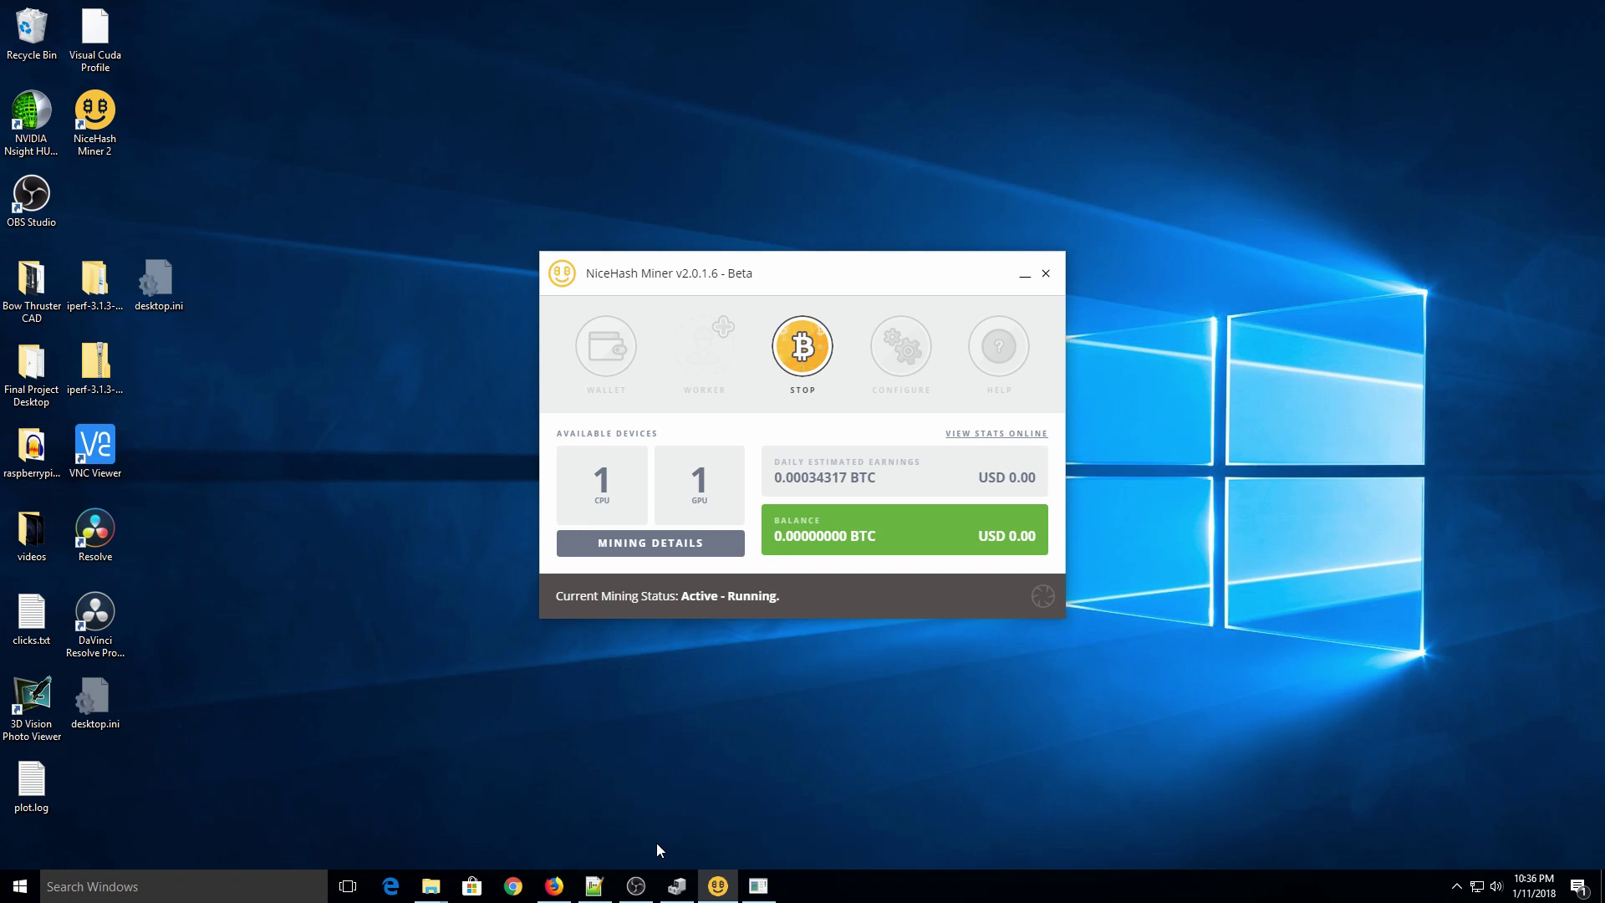
Step: View Mining Details for GPU#1 on Blake2s, then go back to the dashboard
{"action": "mouse_move", "coordinate": [677, 886]}
{"action": "left_click", "coordinate": [662, 553]}
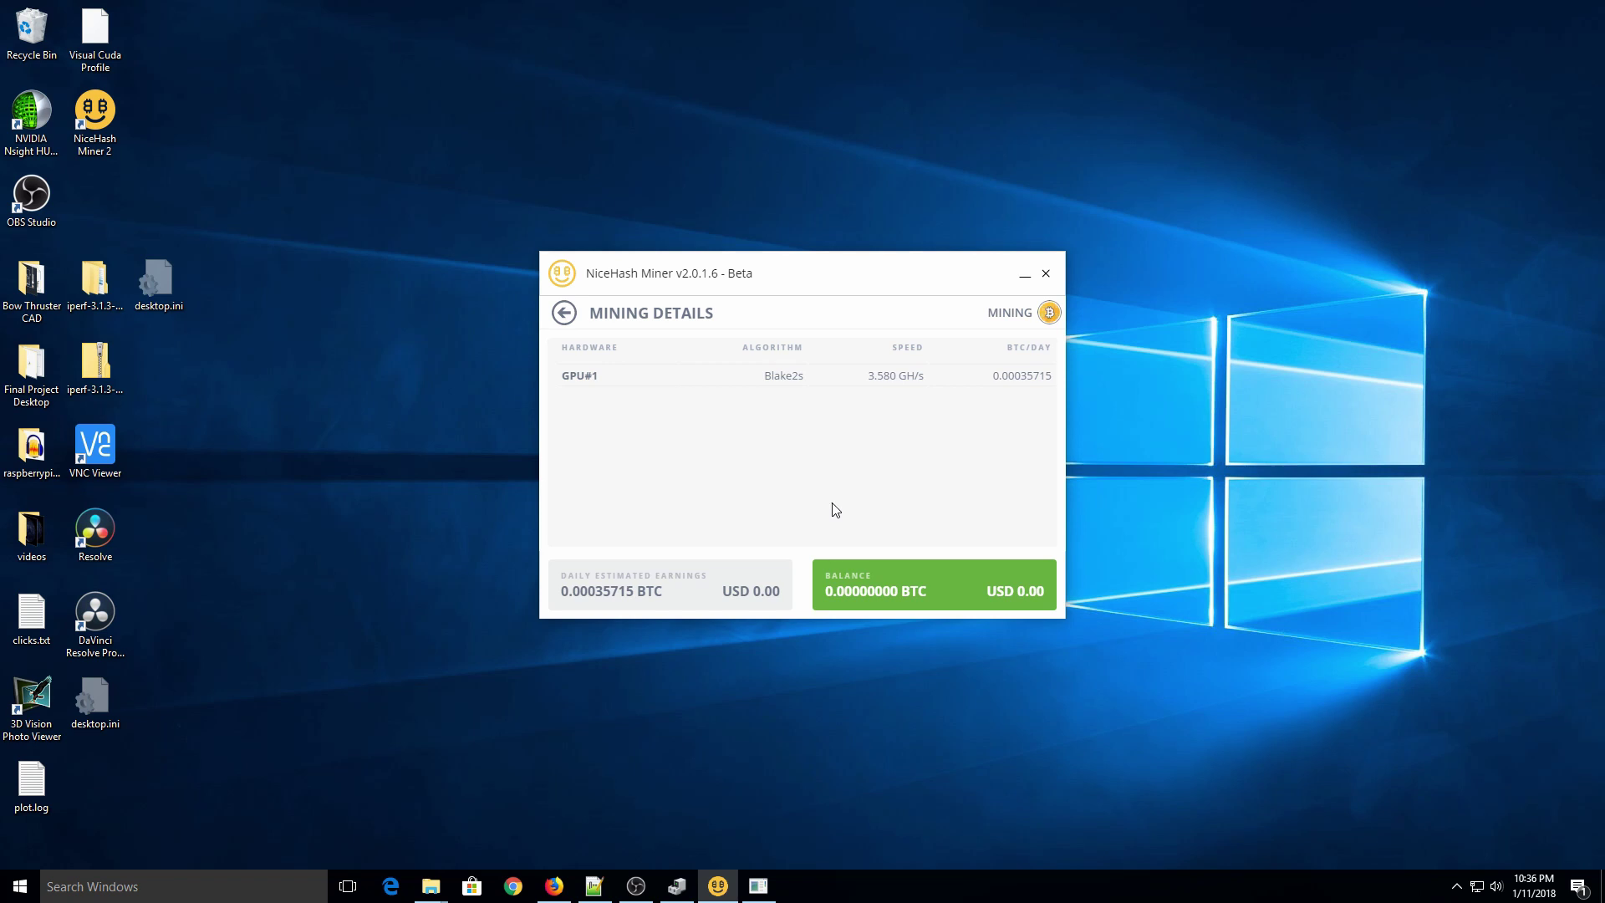
{"action": "left_click", "coordinate": [564, 316]}
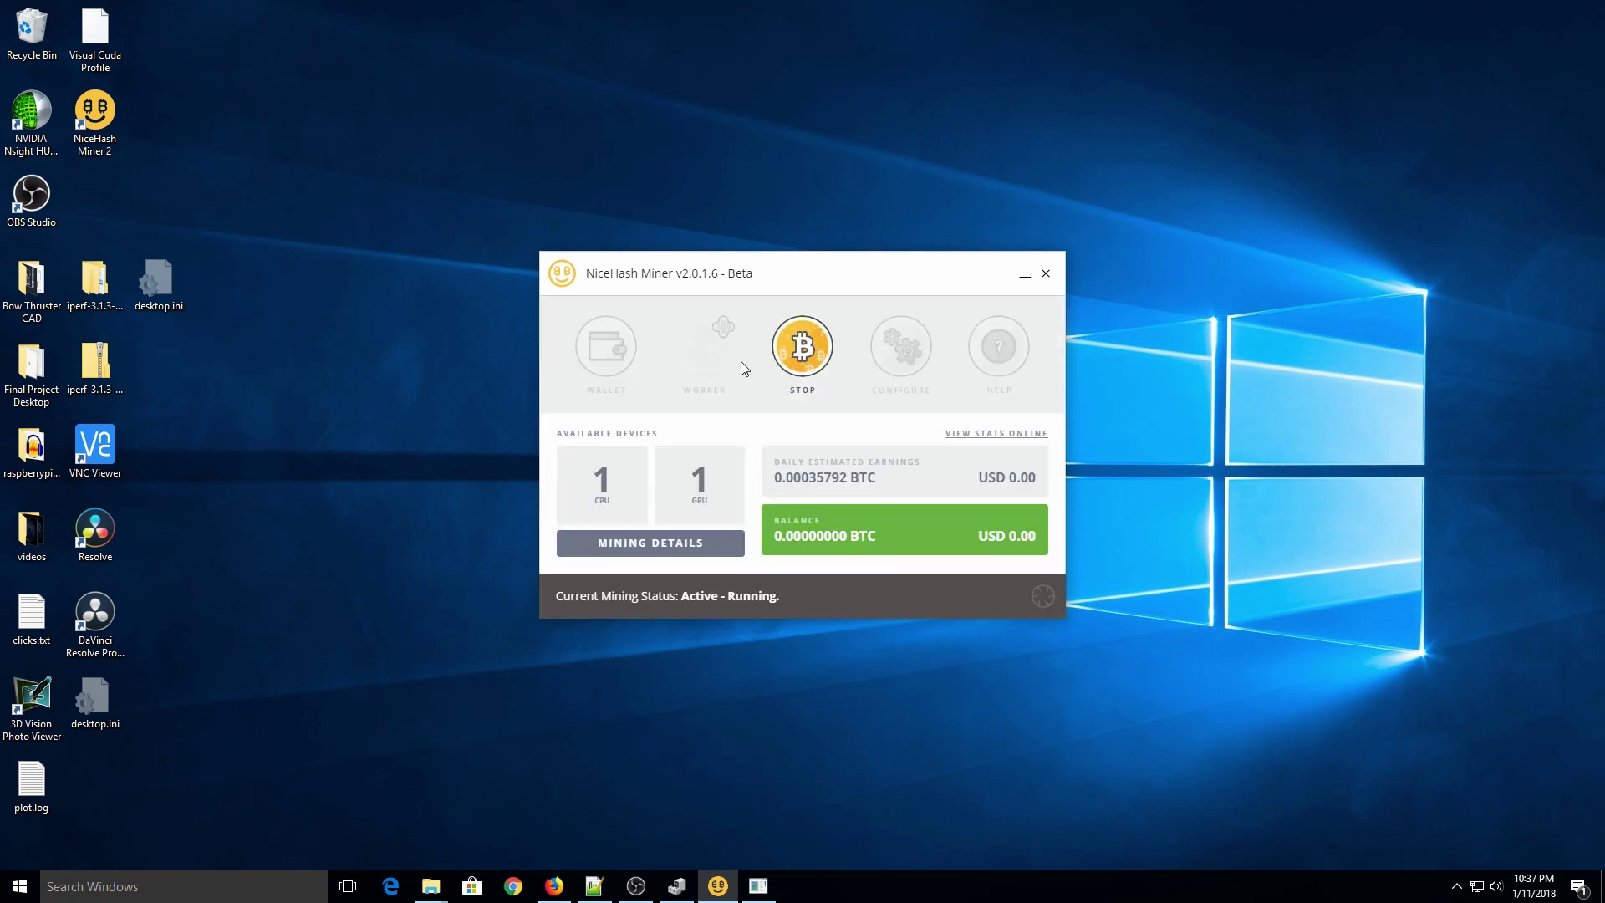
Step: Stop mining and open the configs folder via CONFIGURE > Advanced > OPEN CONFIG FILE
{"action": "left_click", "coordinate": [804, 350]}
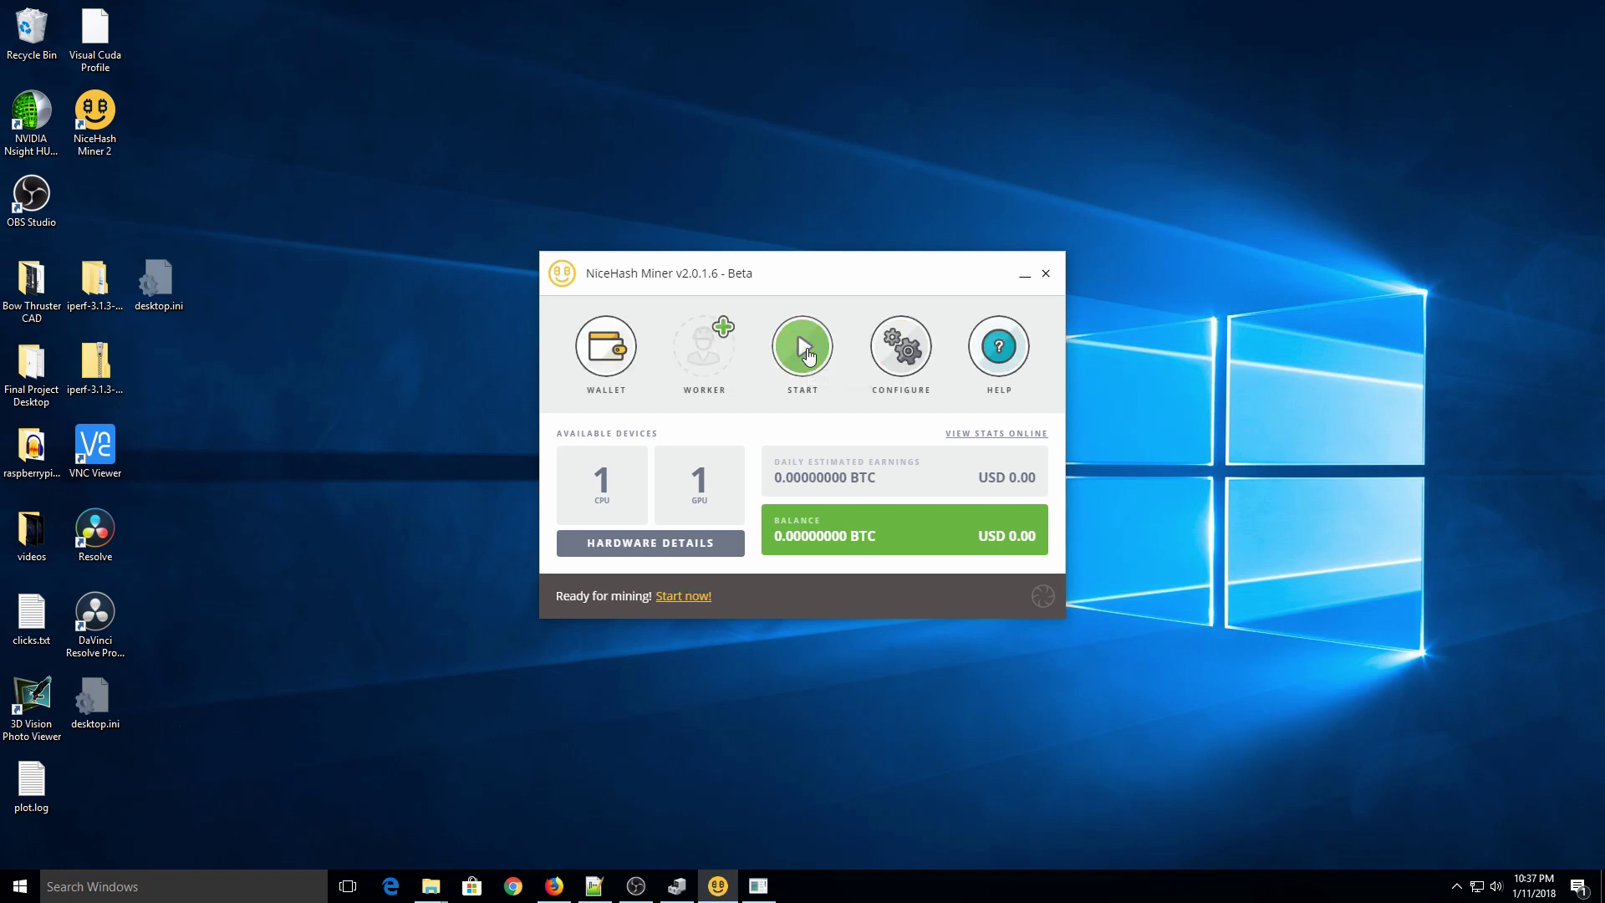
{"action": "left_click", "coordinate": [892, 346]}
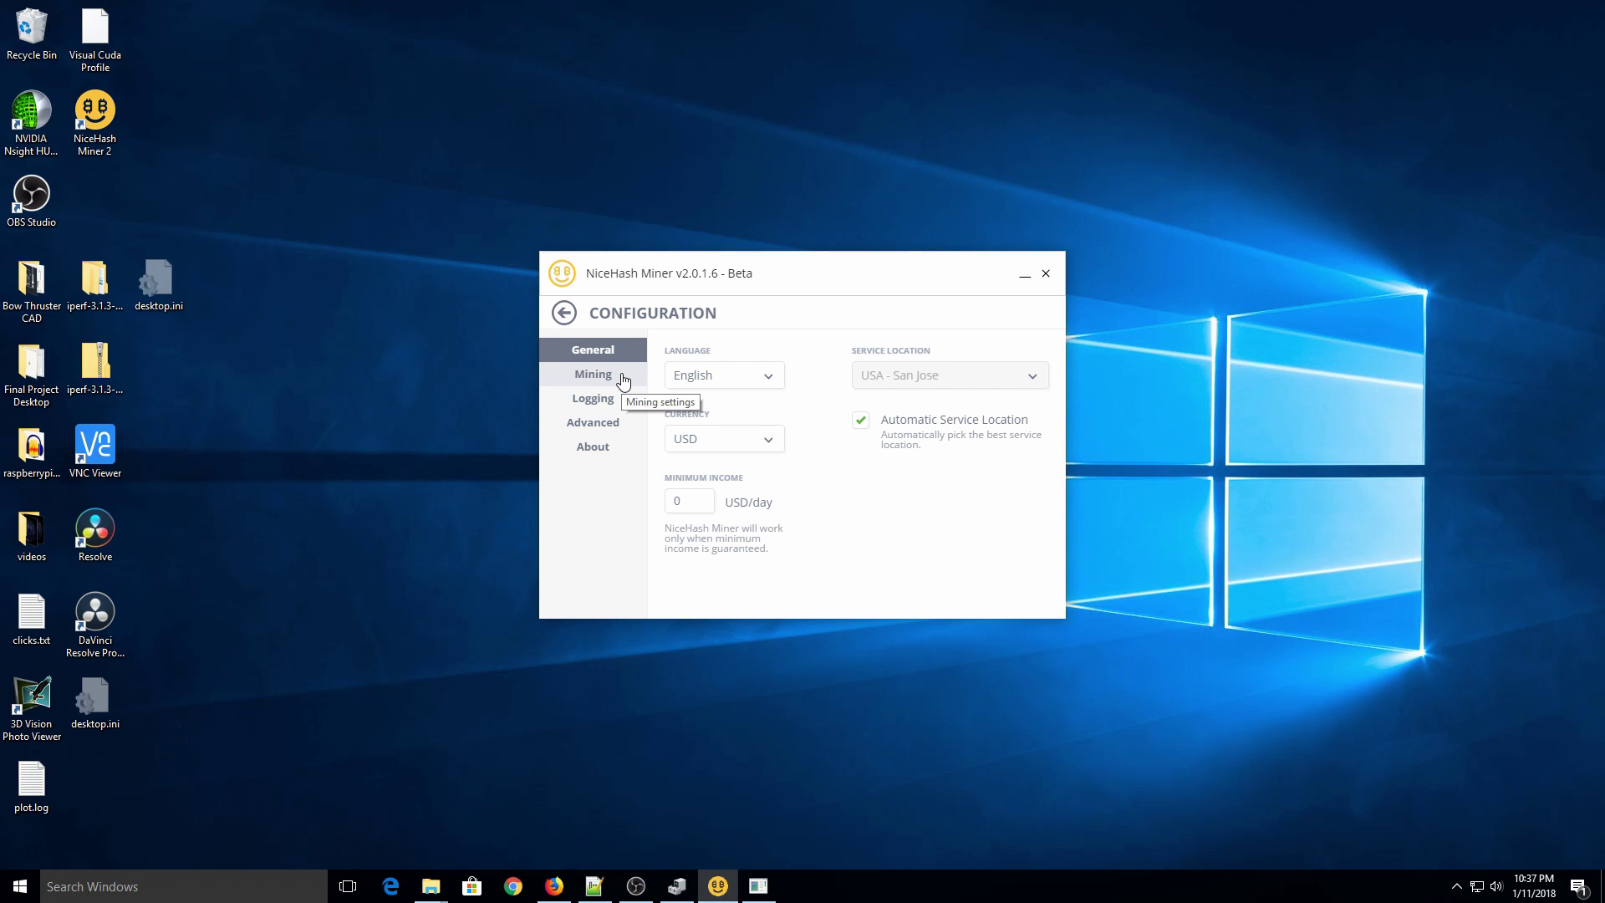
{"action": "left_click", "coordinate": [622, 423]}
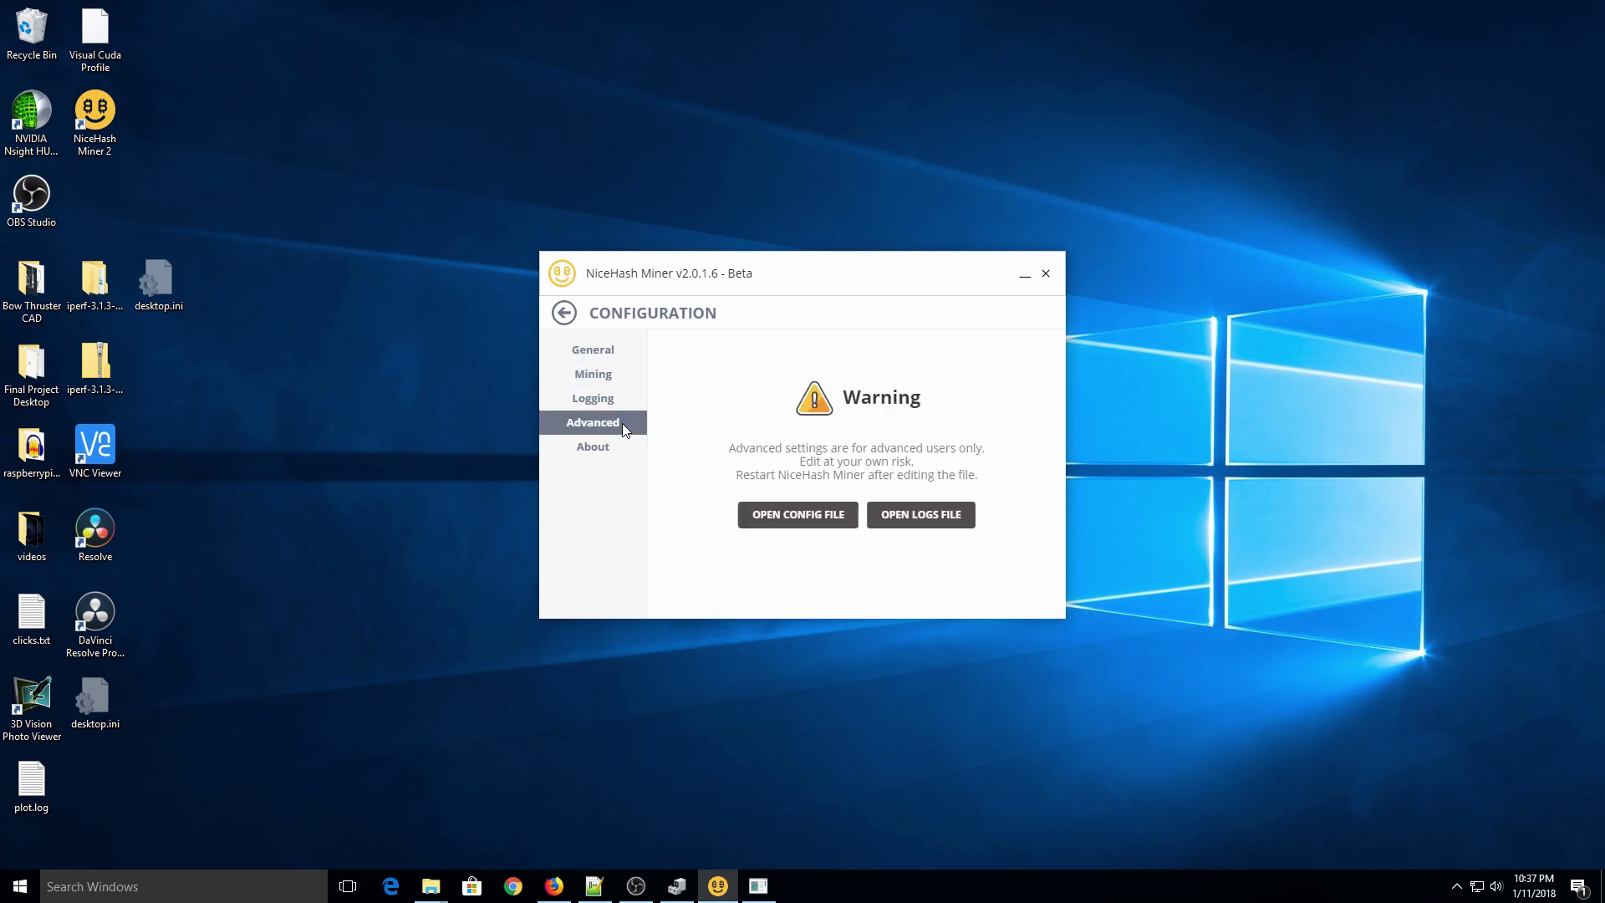
{"action": "left_click", "coordinate": [827, 512]}
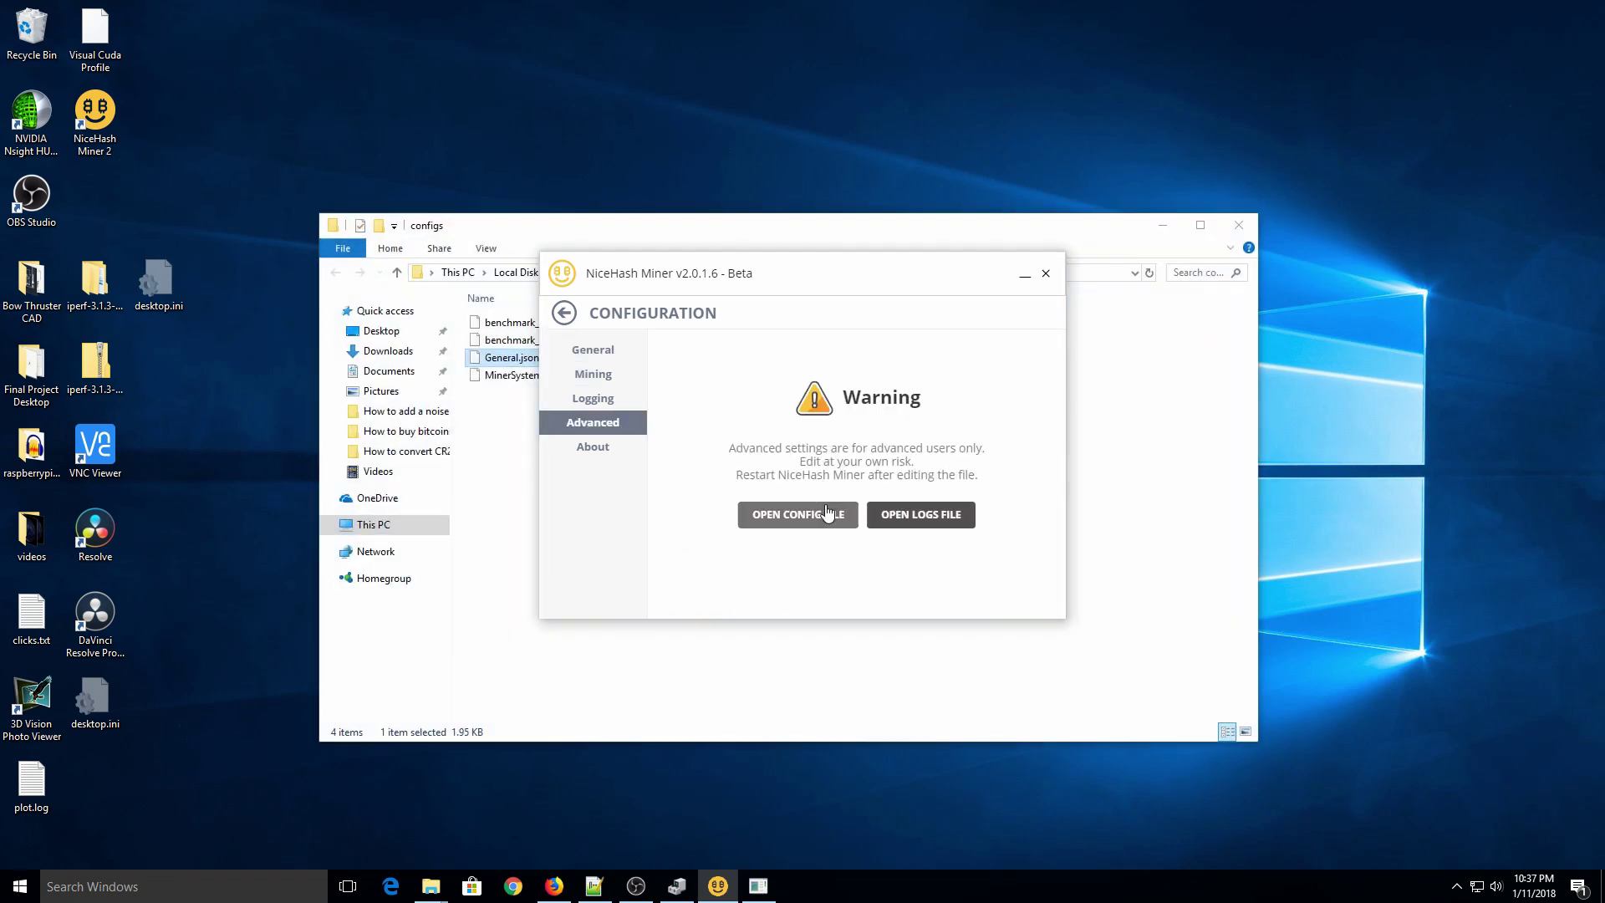
{"action": "left_click", "coordinate": [495, 489]}
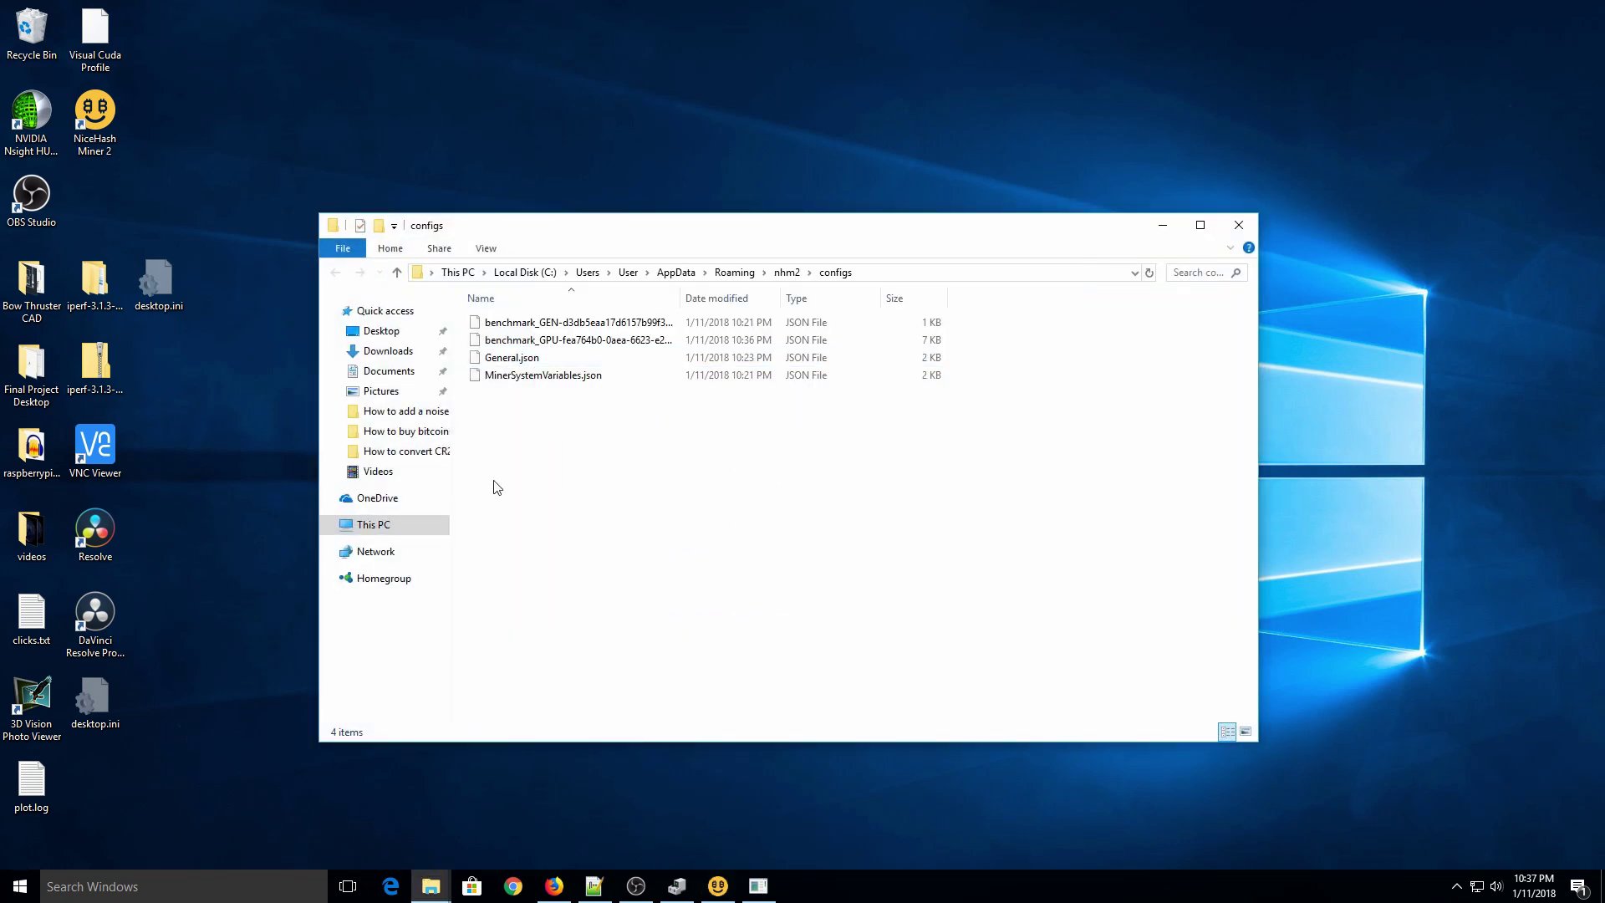
Step: Open General.json in Notepad++ and locate the GeForce GTX 980 Ti entry's Enabled value
{"action": "right_click", "coordinate": [515, 363]}
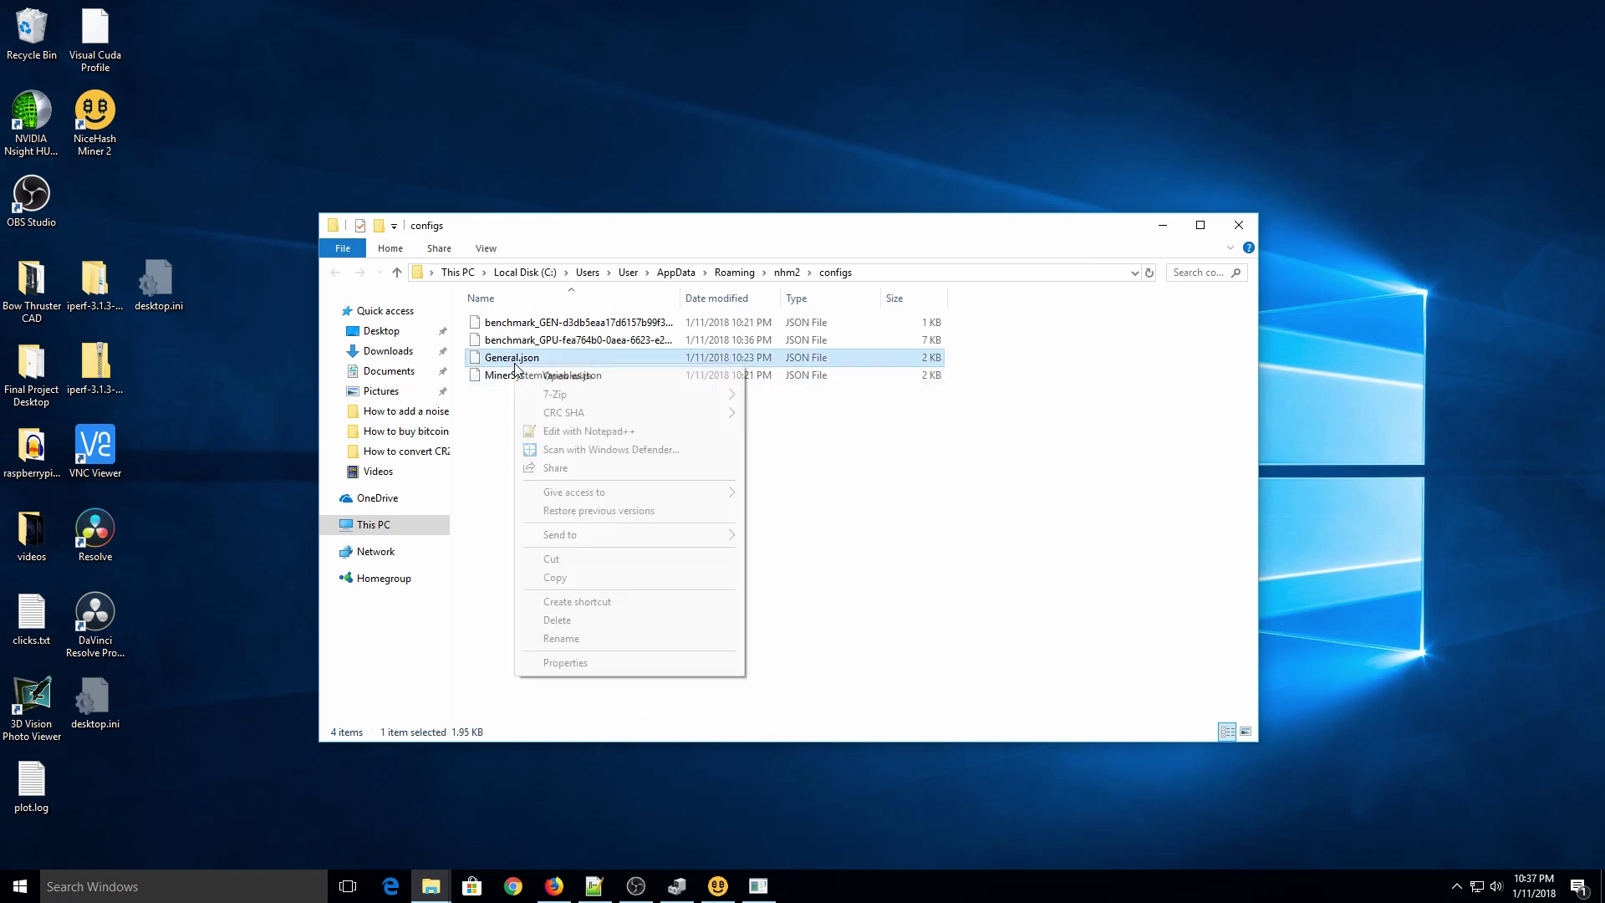
{"action": "left_click", "coordinate": [569, 430]}
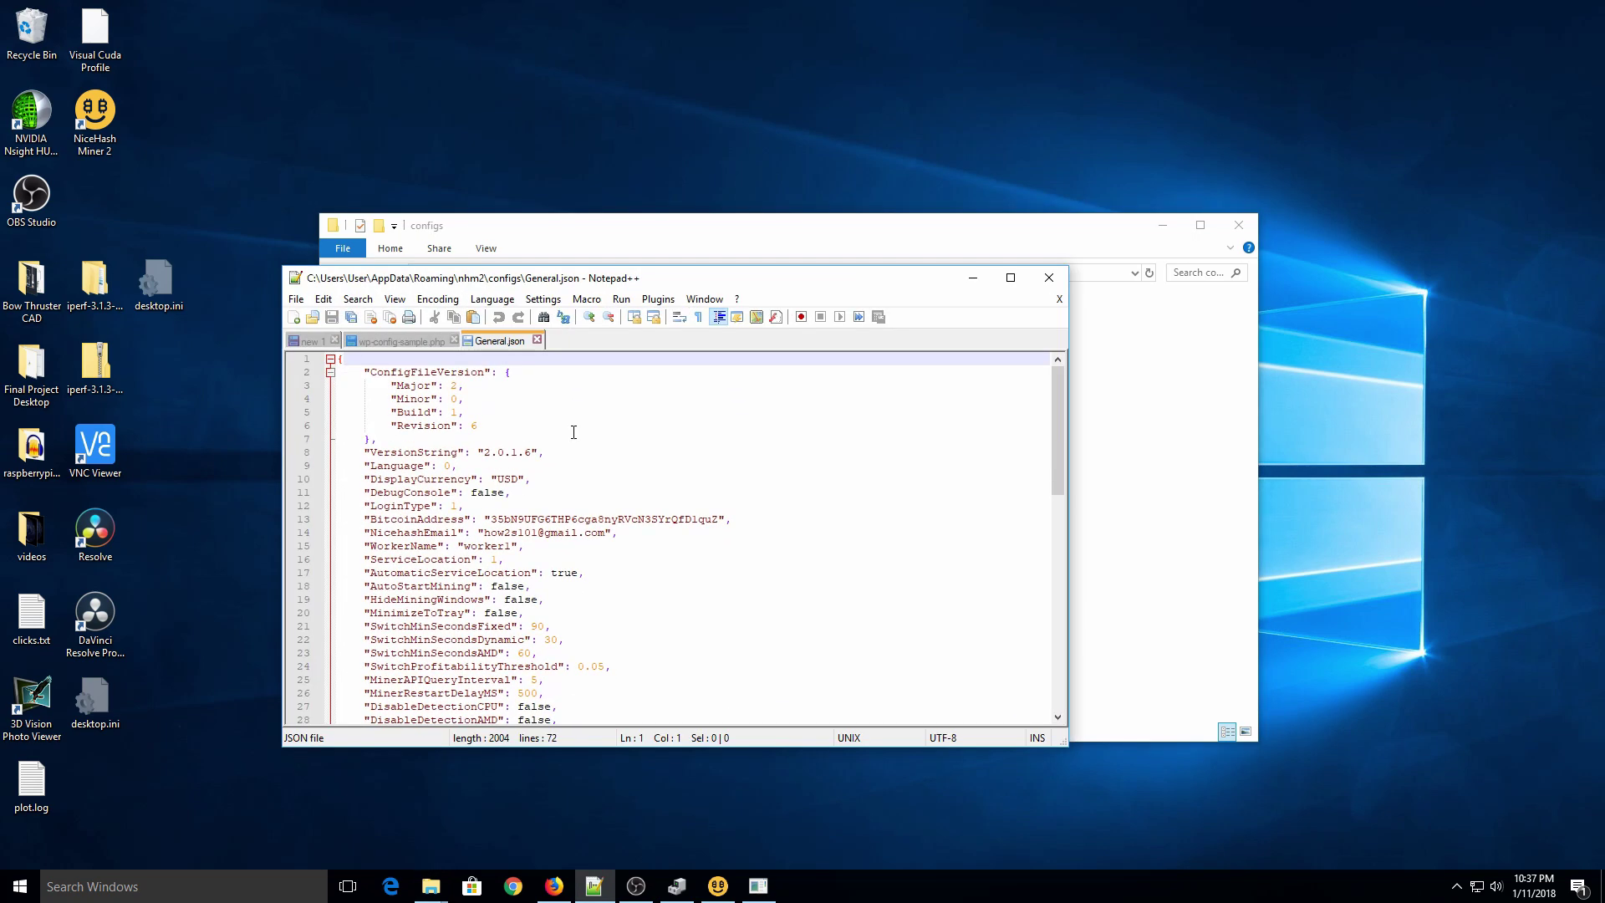
{"action": "left_click", "coordinate": [535, 491]}
{"action": "scroll", "coordinate": [531, 490], "scroll_direction": "down", "scroll_amount": 11}
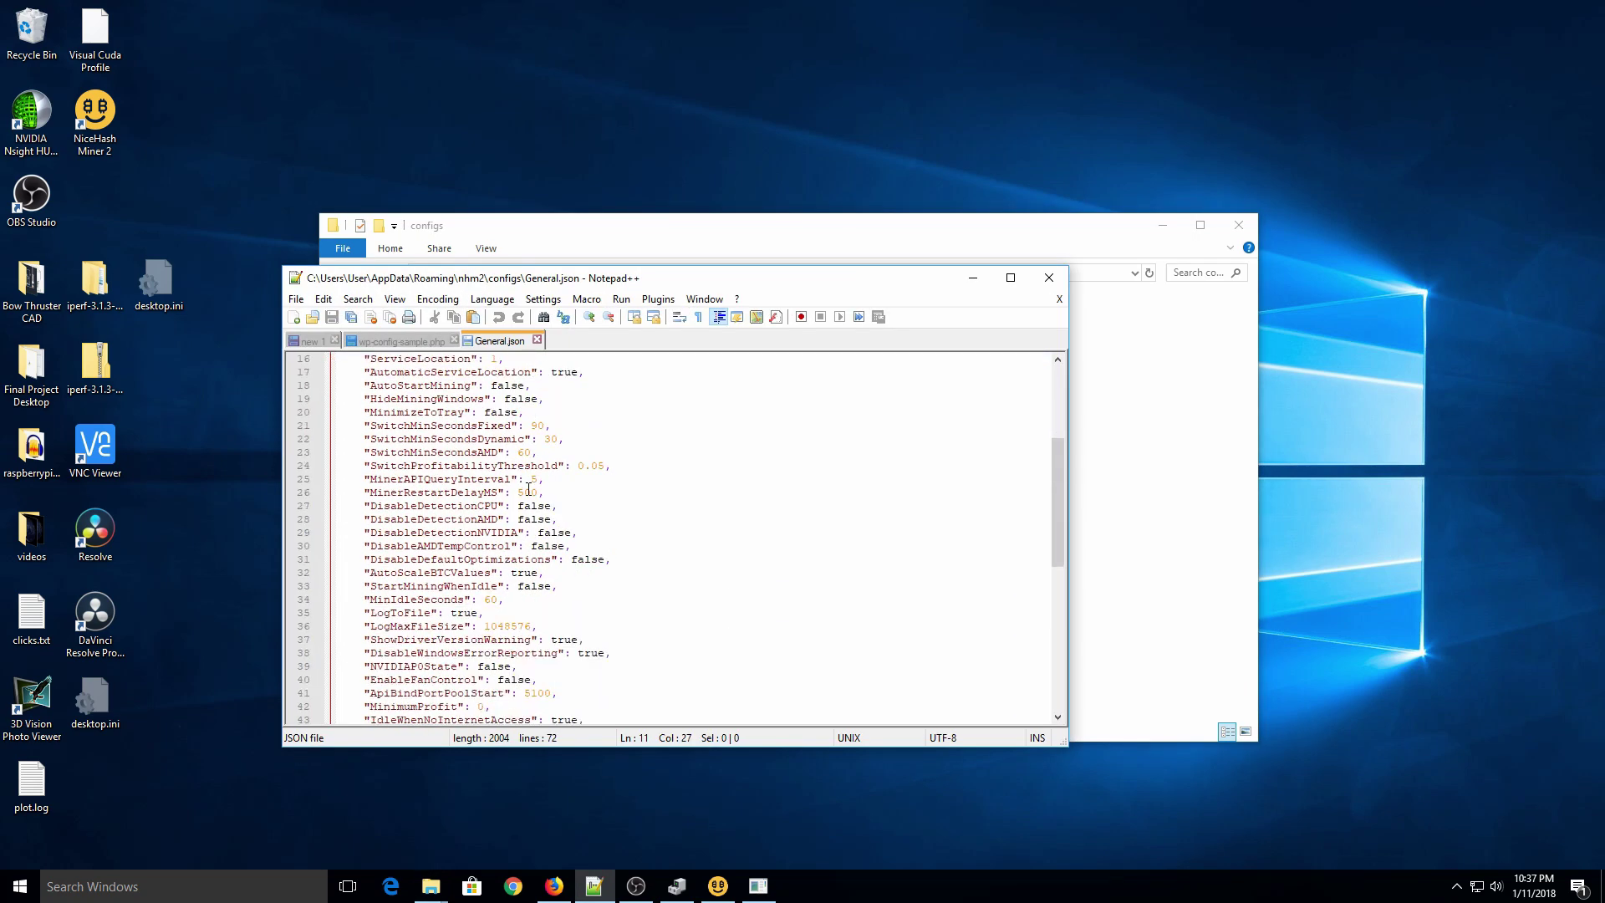
{"action": "scroll", "coordinate": [529, 488], "scroll_direction": "down", "scroll_amount": 4}
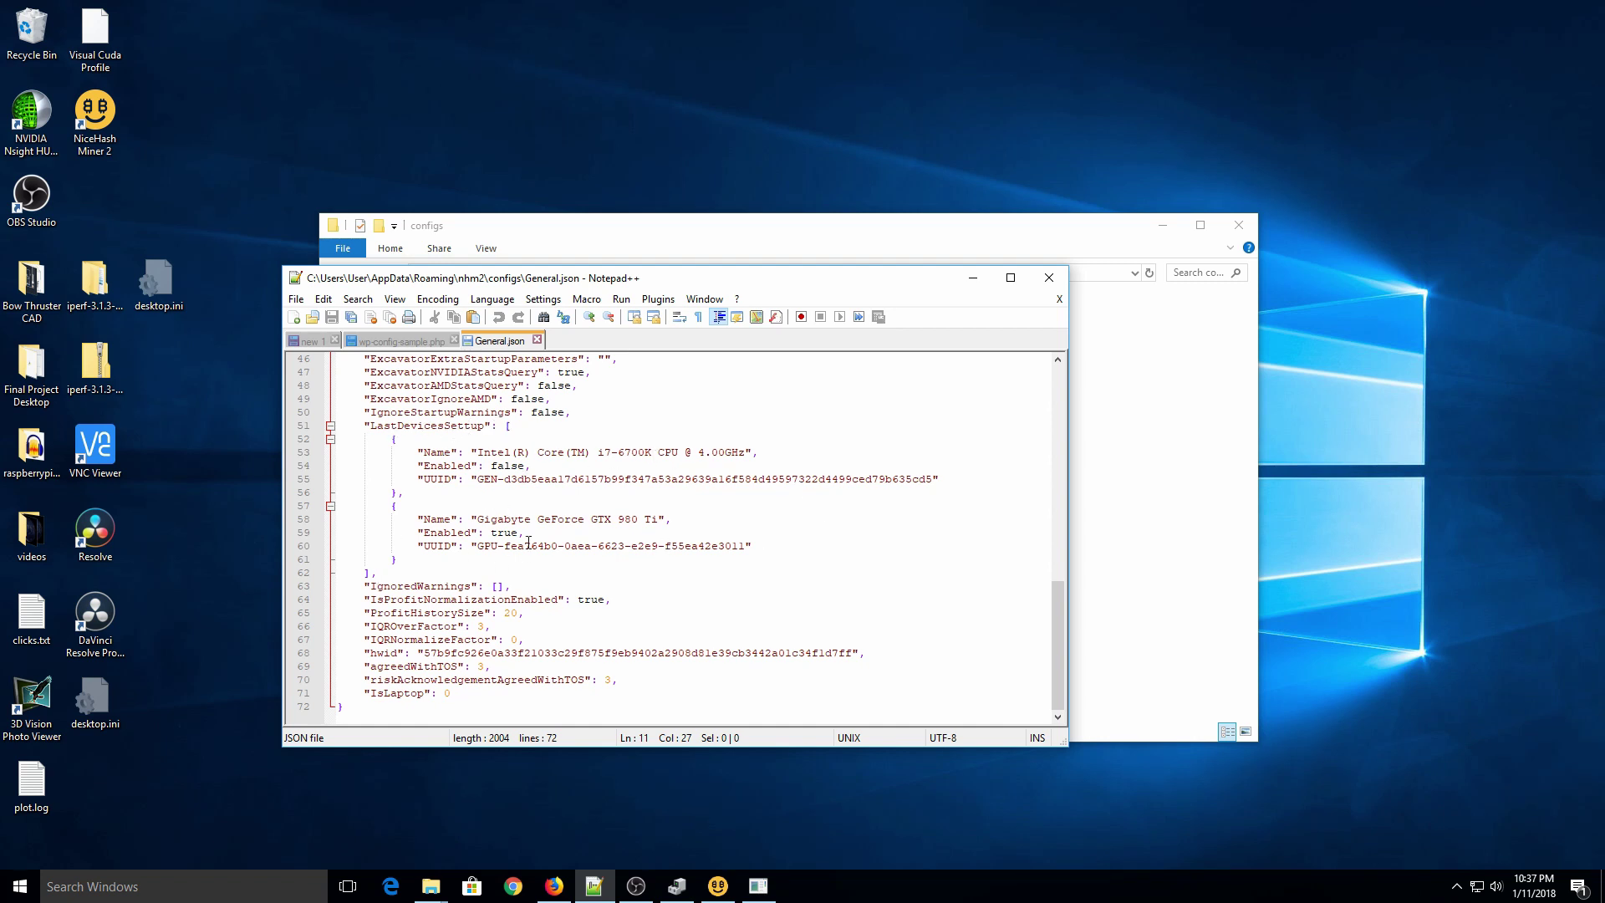
{"action": "left_click", "coordinate": [517, 520]}
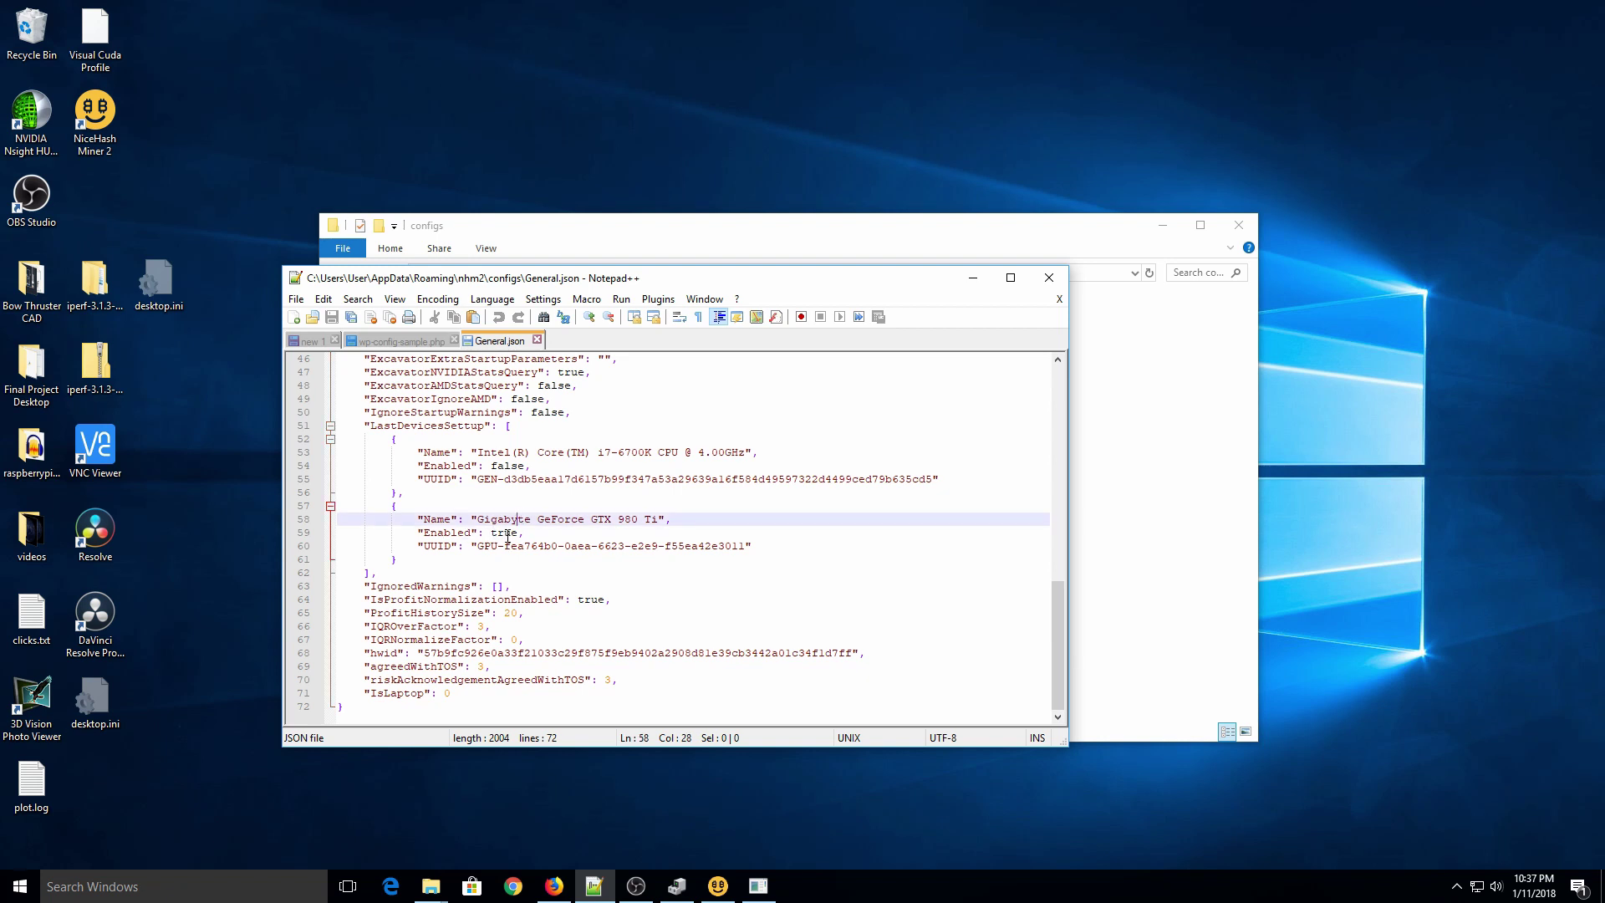
{"action": "left_click", "coordinate": [508, 534]}
Step: Change the Intel i7-6700K CPU's "Enabled" value from false to true
{"action": "left_click", "coordinate": [513, 466]}
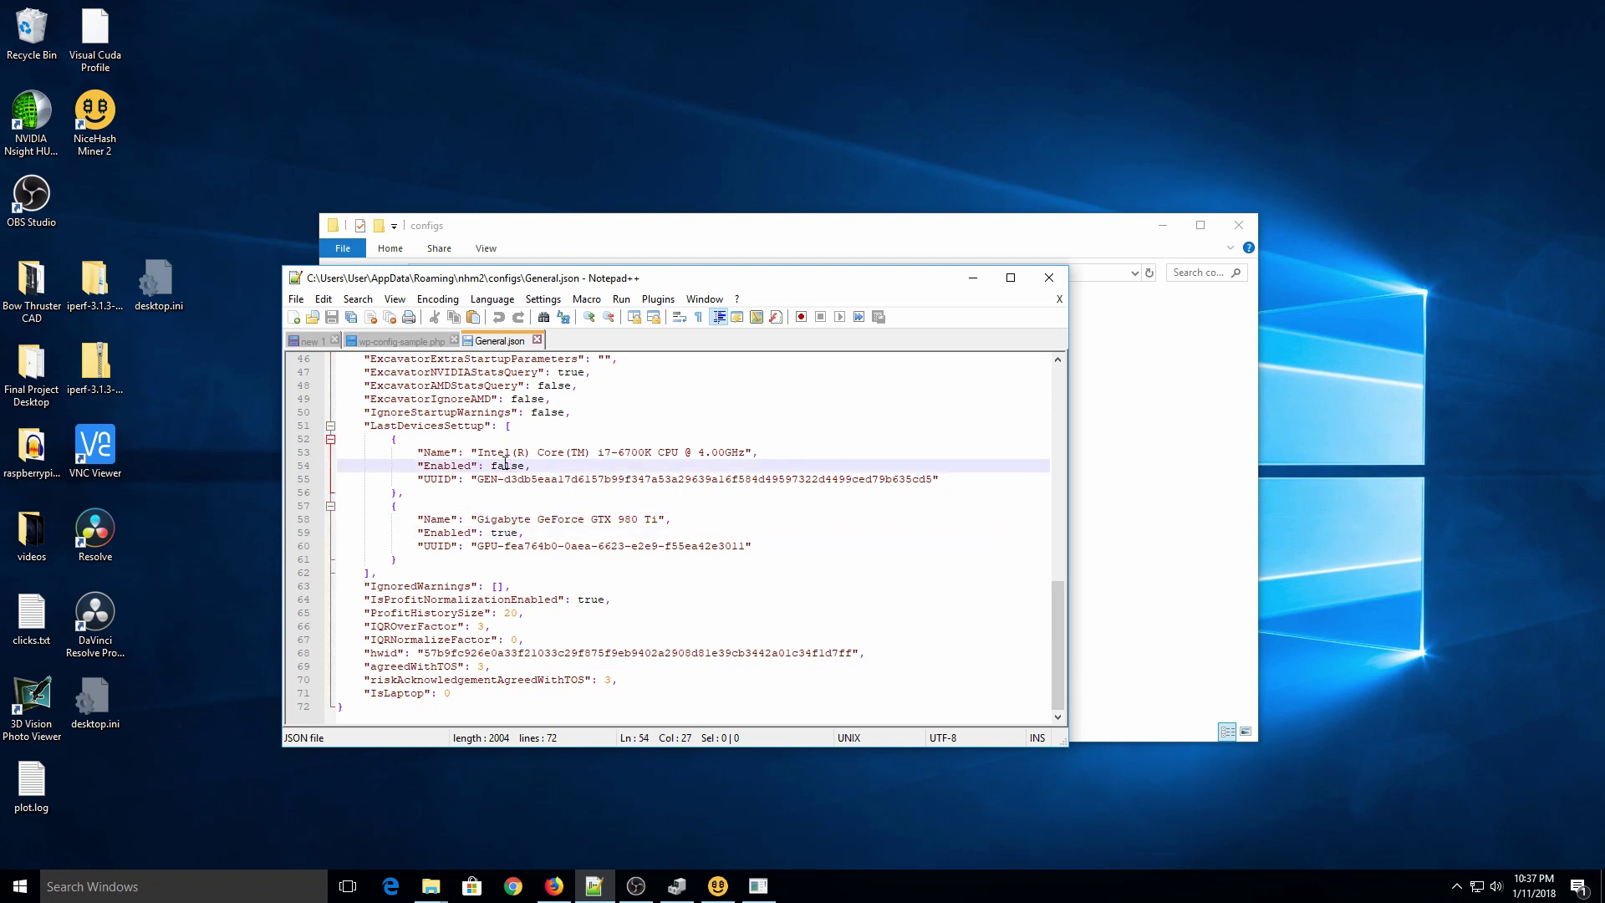
{"action": "key", "text": "BackSpace"}
{"action": "key", "text": "BackSpace"}
{"action": "key", "text": "BackSpace"}
{"action": "key", "text": "BackSpace"}
{"action": "type", "text": "true"}
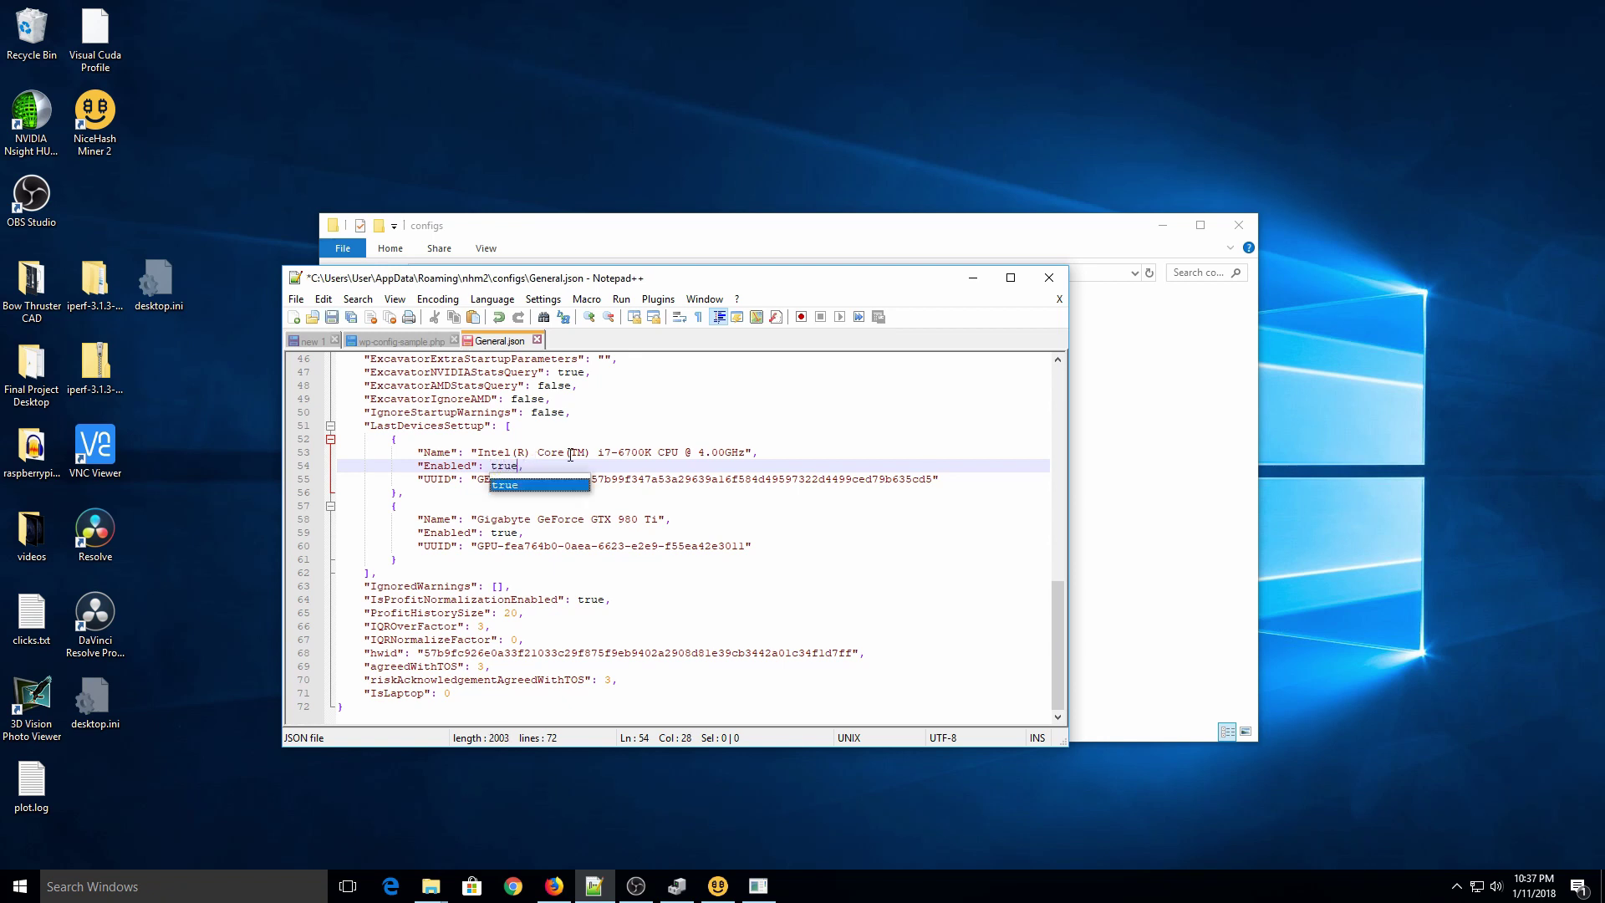
{"action": "left_click", "coordinate": [570, 454]}
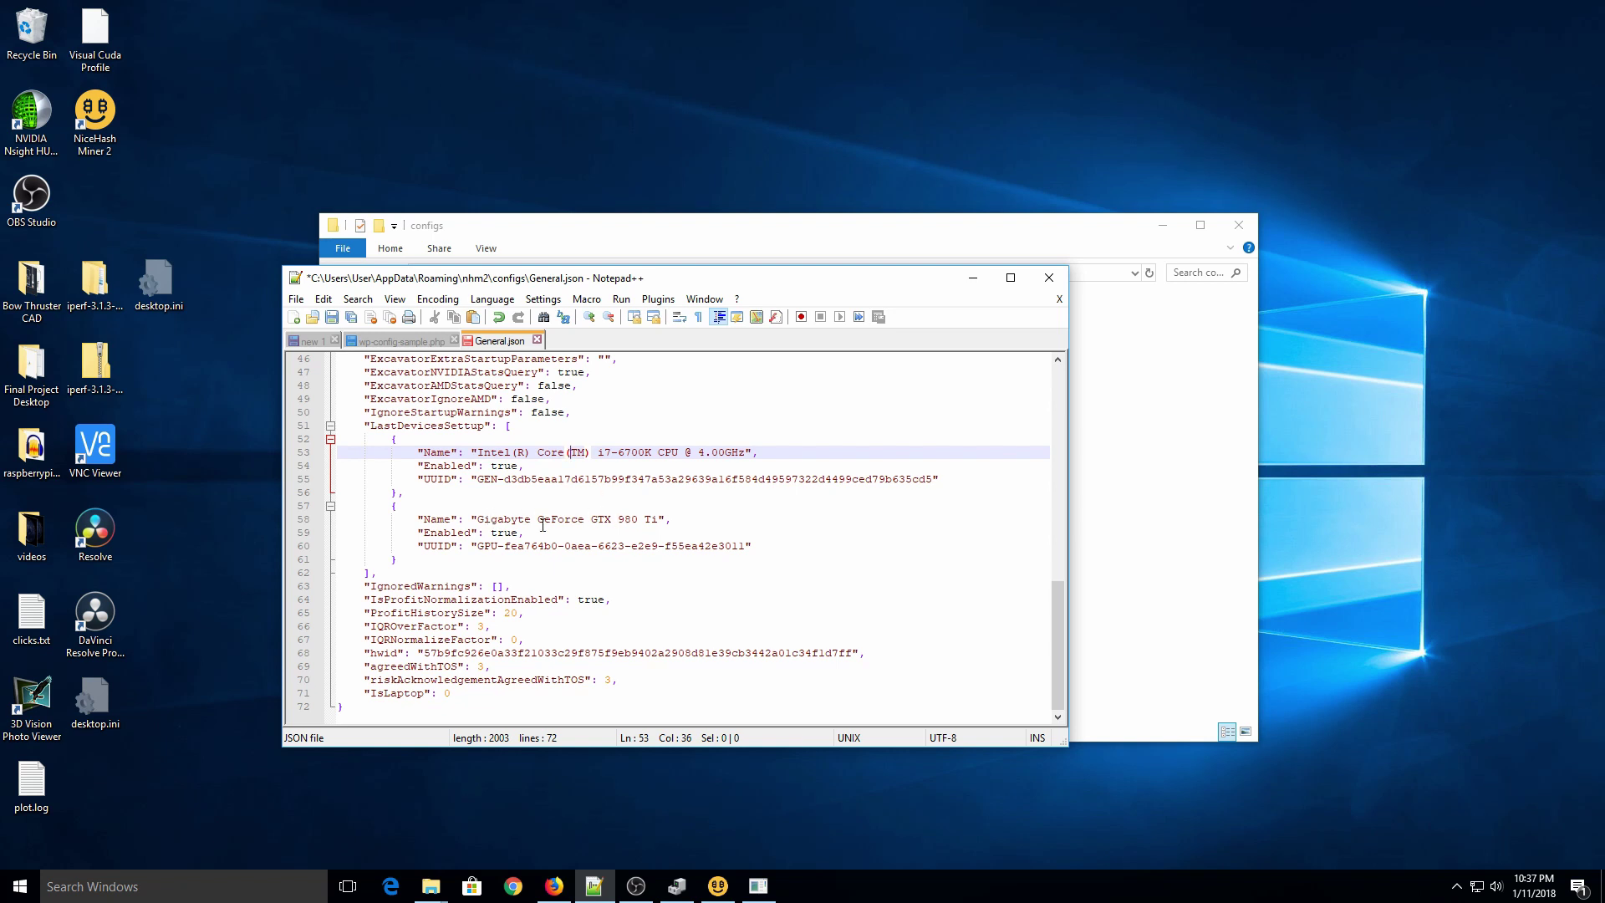
Step: Set the GeForce GTX 980 Ti GPU's "Enabled" to false and save General.json
{"action": "left_click", "coordinate": [517, 532]}
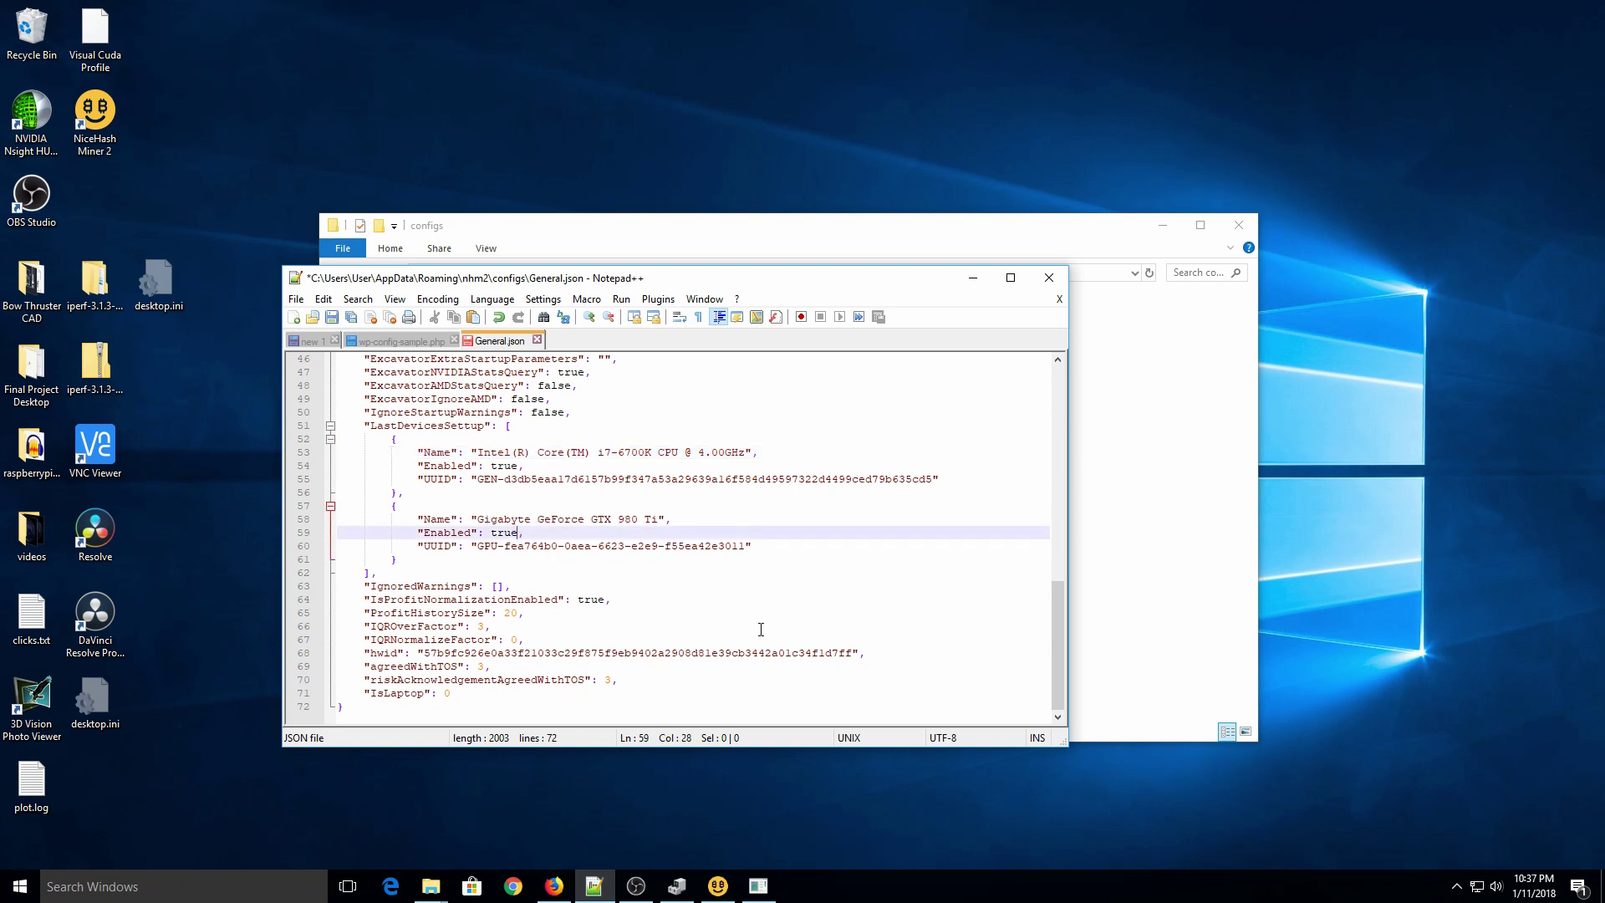
{"action": "key", "text": "BackSpace"}
{"action": "key", "text": "BackSpace"}
{"action": "key", "text": "BackSpace"}
{"action": "type", "text": "false"}
{"action": "left_click", "coordinate": [764, 519]}
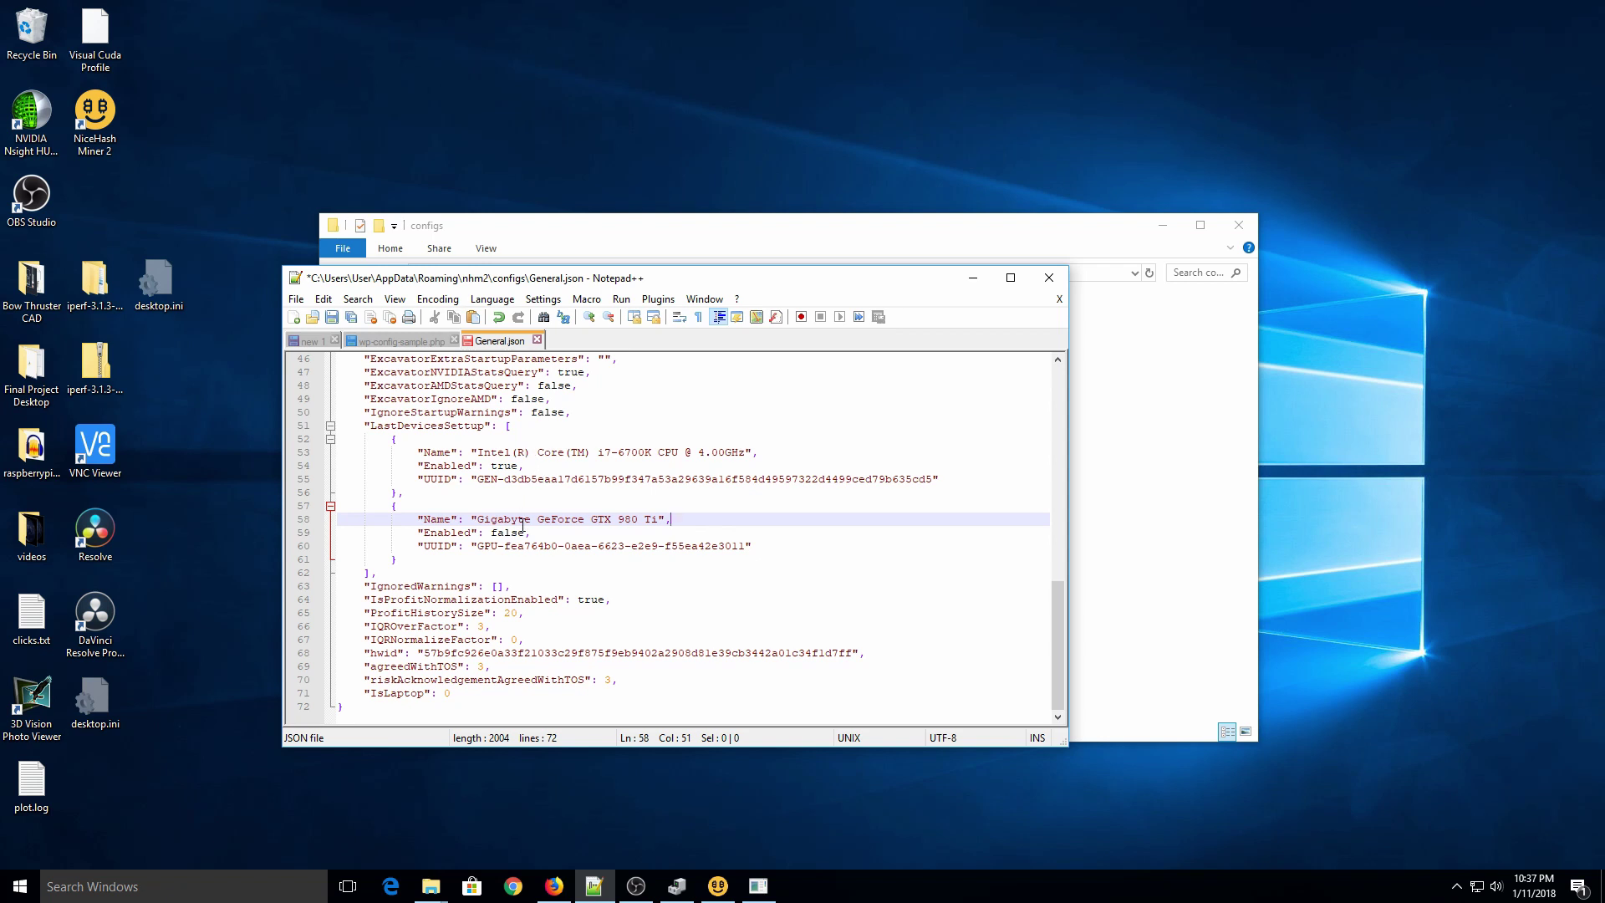
{"action": "key", "text": "ctrl+s"}
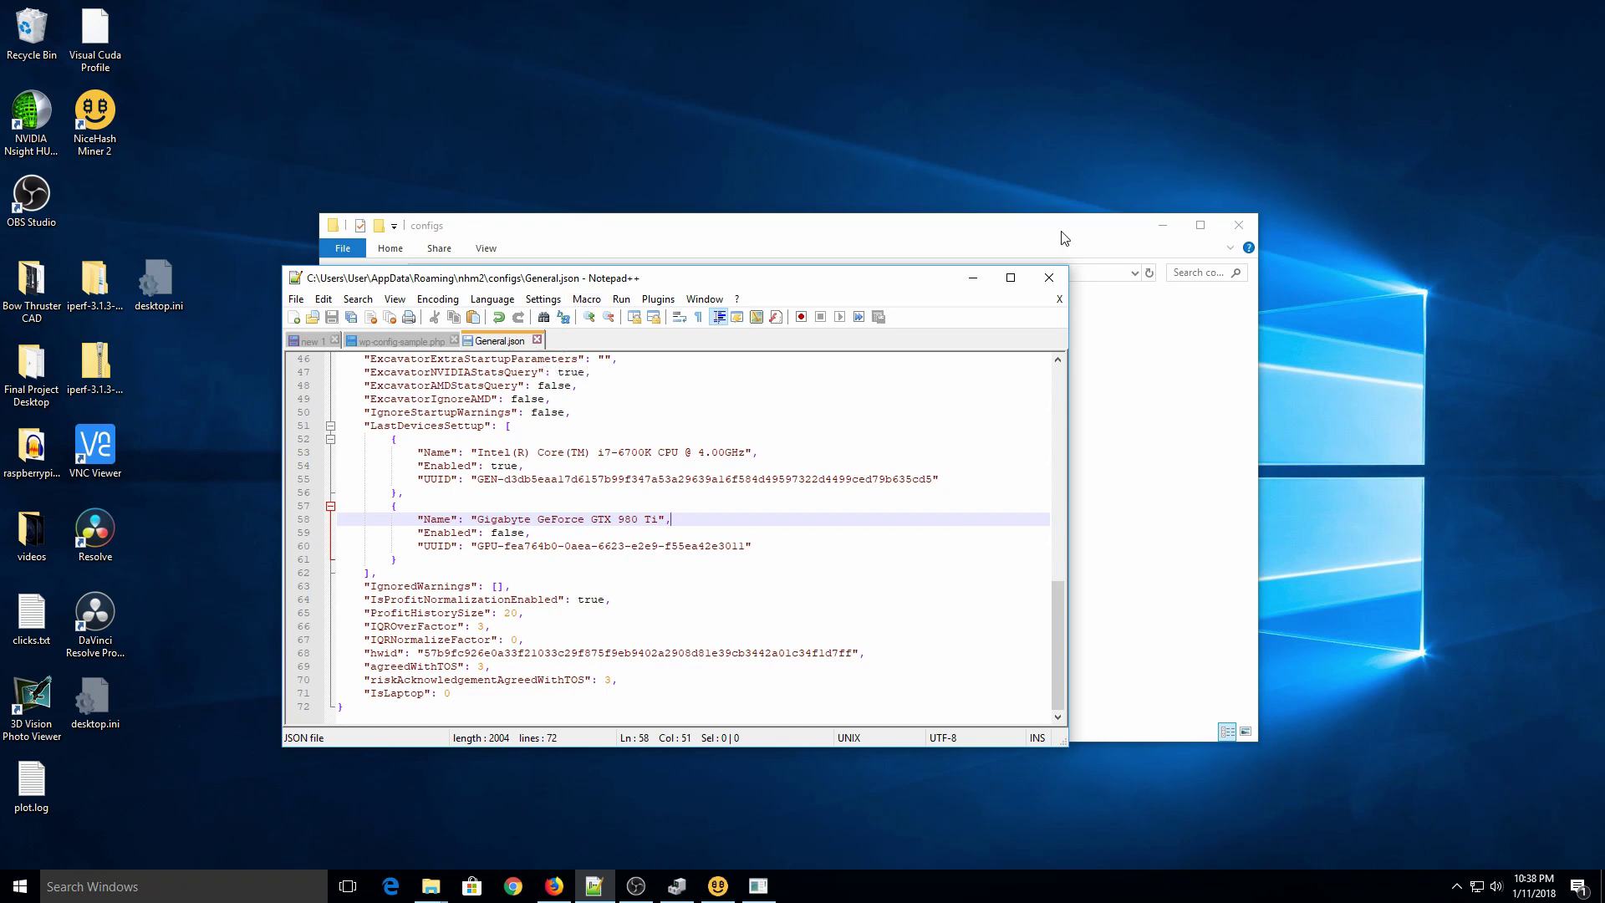
Step: Close NiceHash Miner from its dashboard and relaunch it by searching 'nic' in Start
{"action": "left_click", "coordinate": [972, 276]}
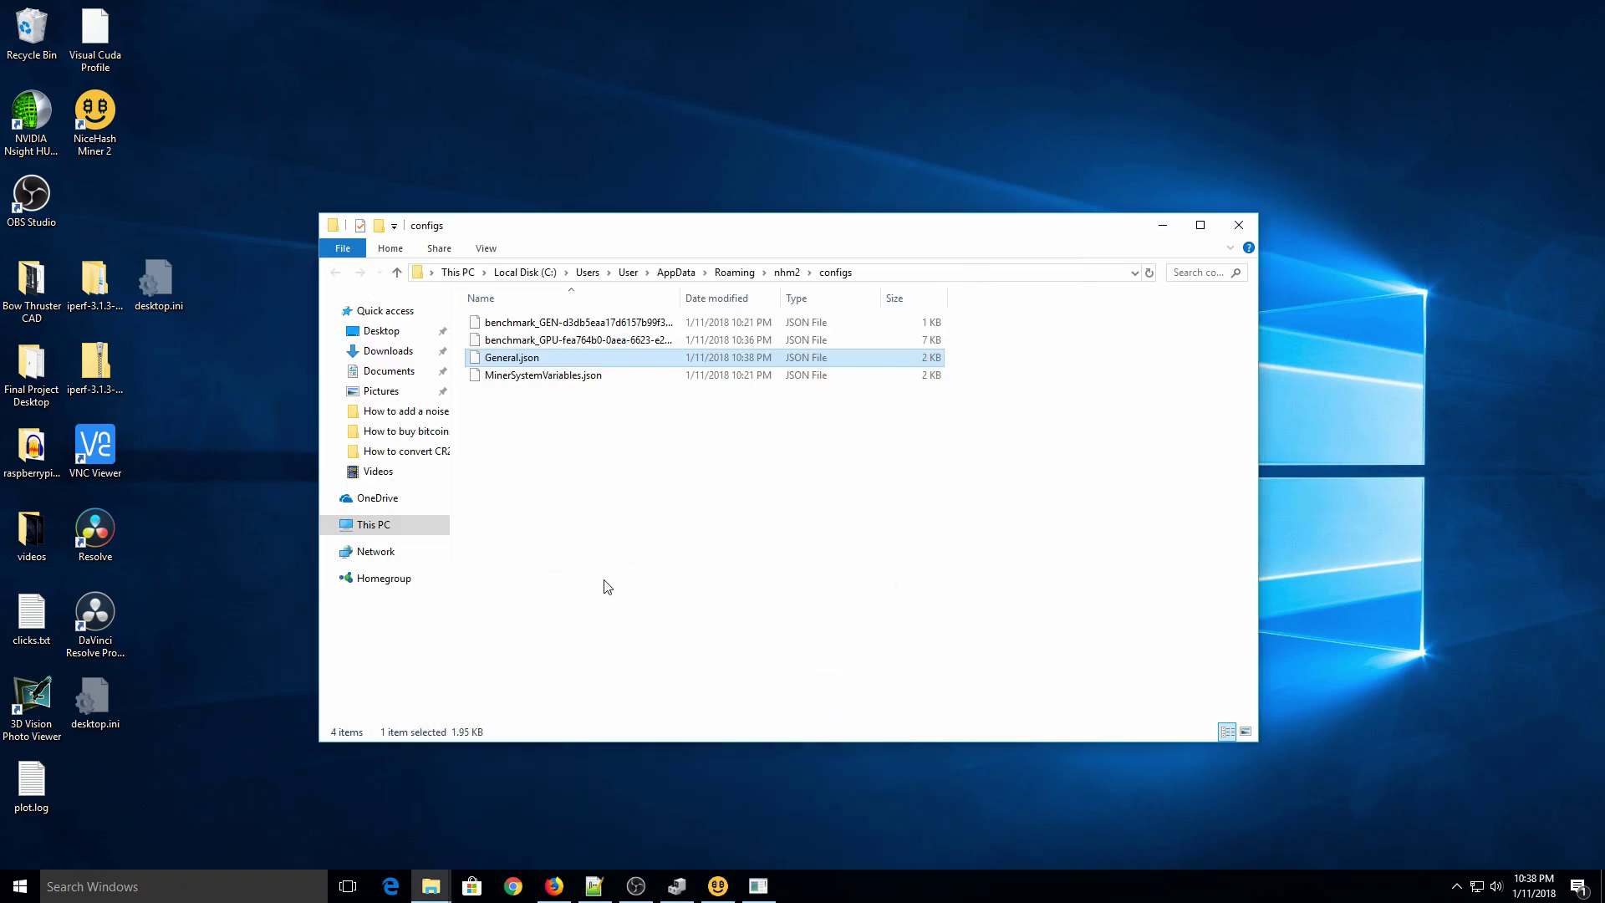
{"action": "left_click", "coordinate": [706, 889]}
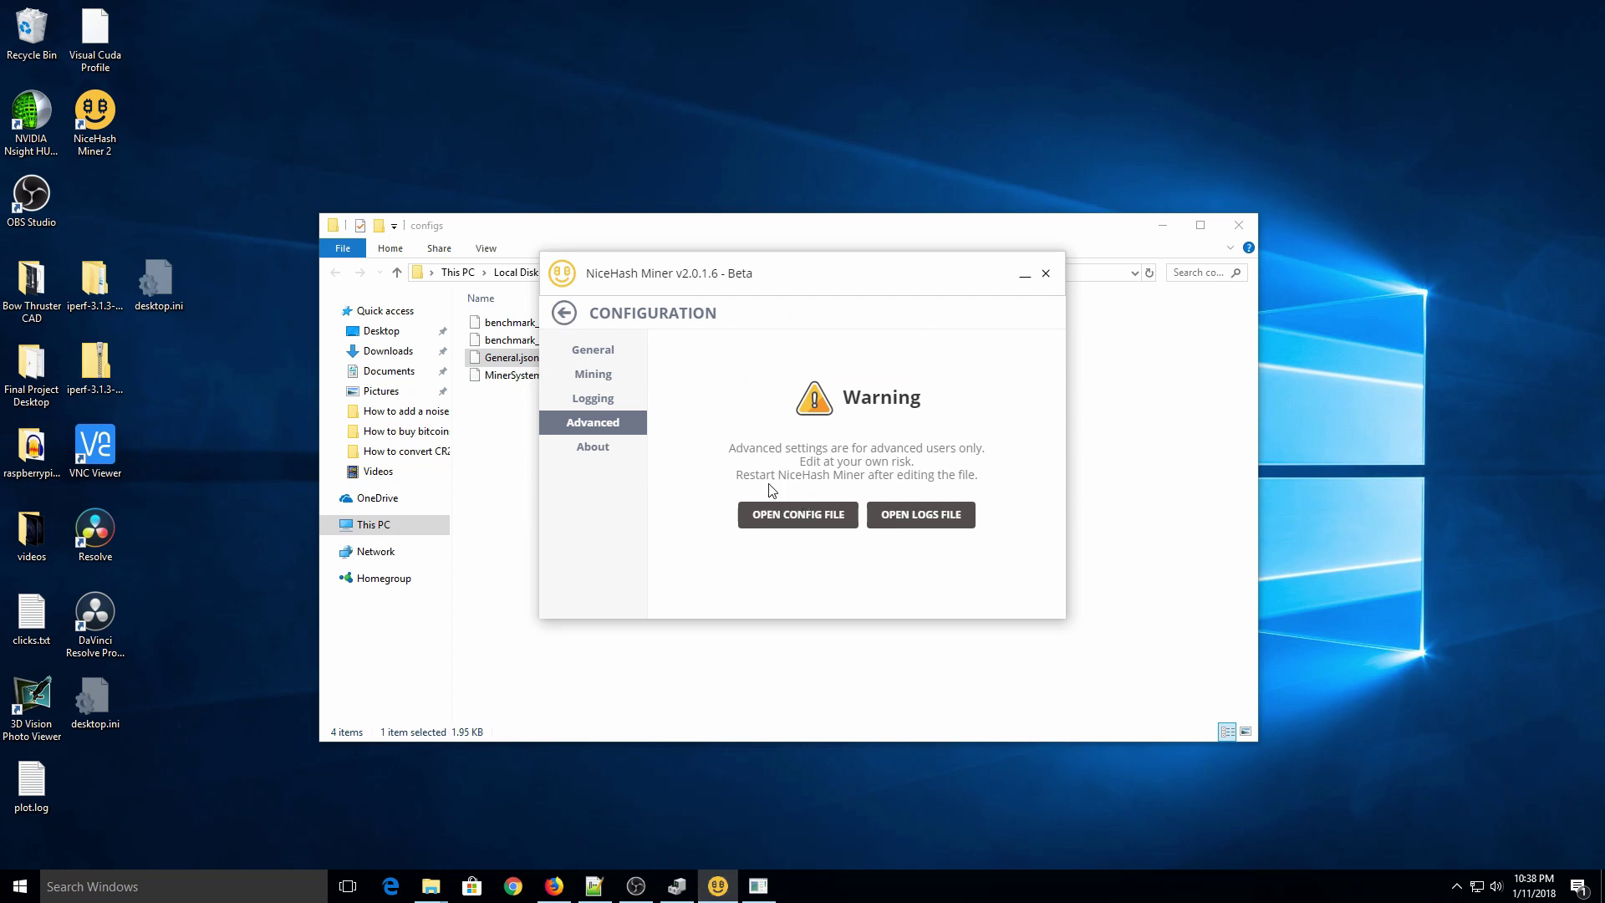
{"action": "left_click", "coordinate": [565, 313]}
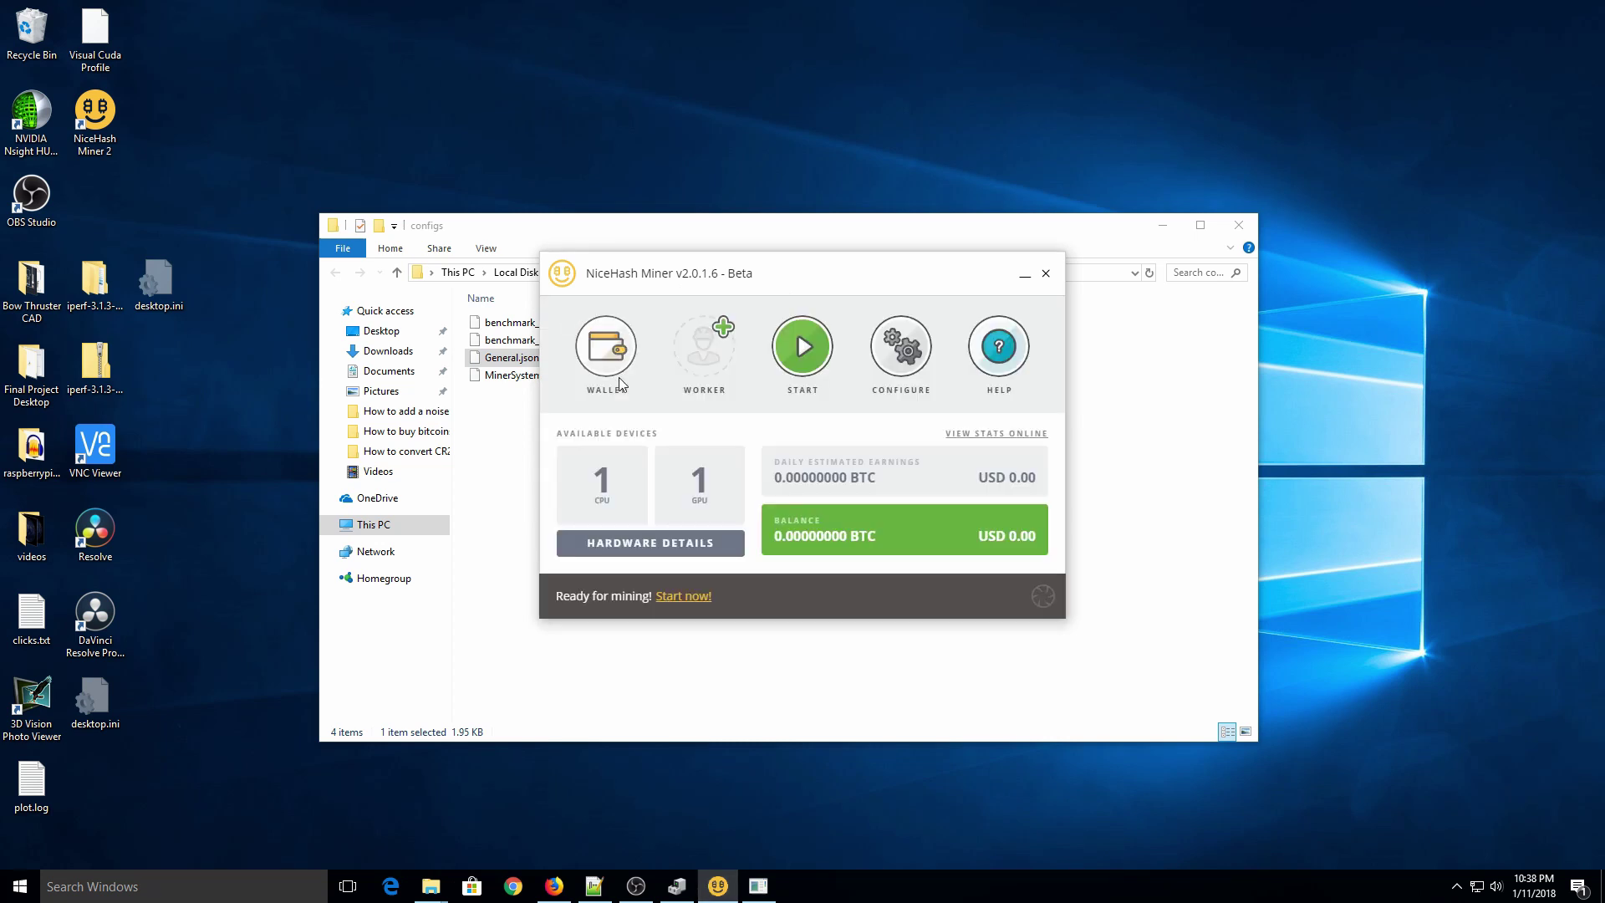
{"action": "left_click", "coordinate": [1046, 274]}
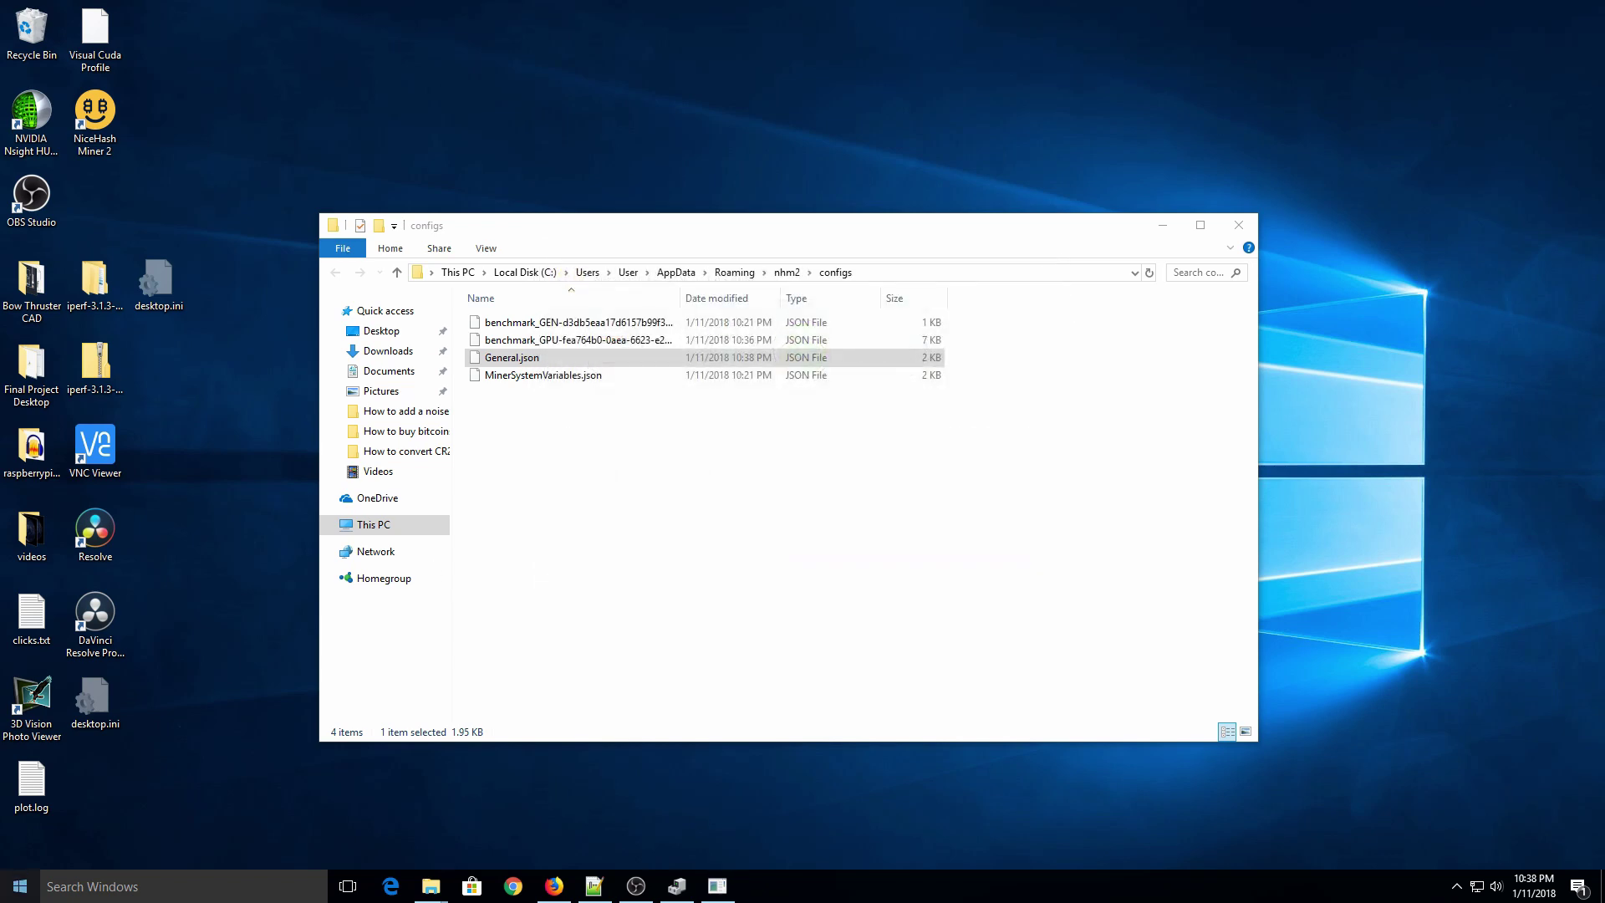
{"action": "left_click", "coordinate": [20, 886]}
{"action": "type", "text": "nice"}
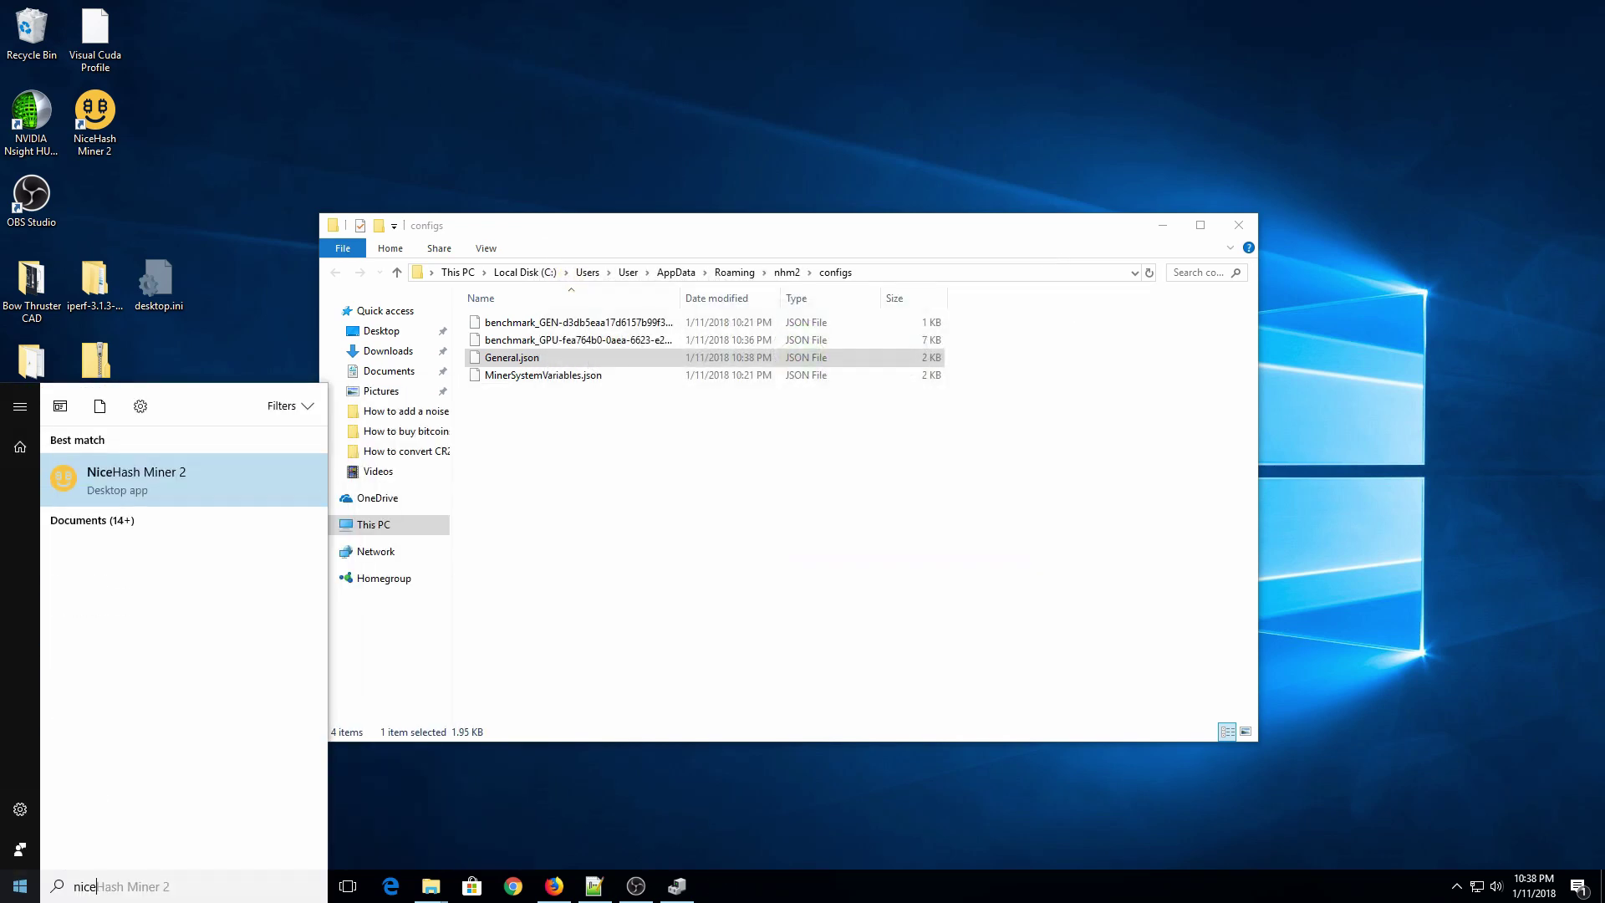
{"action": "key", "text": "Return"}
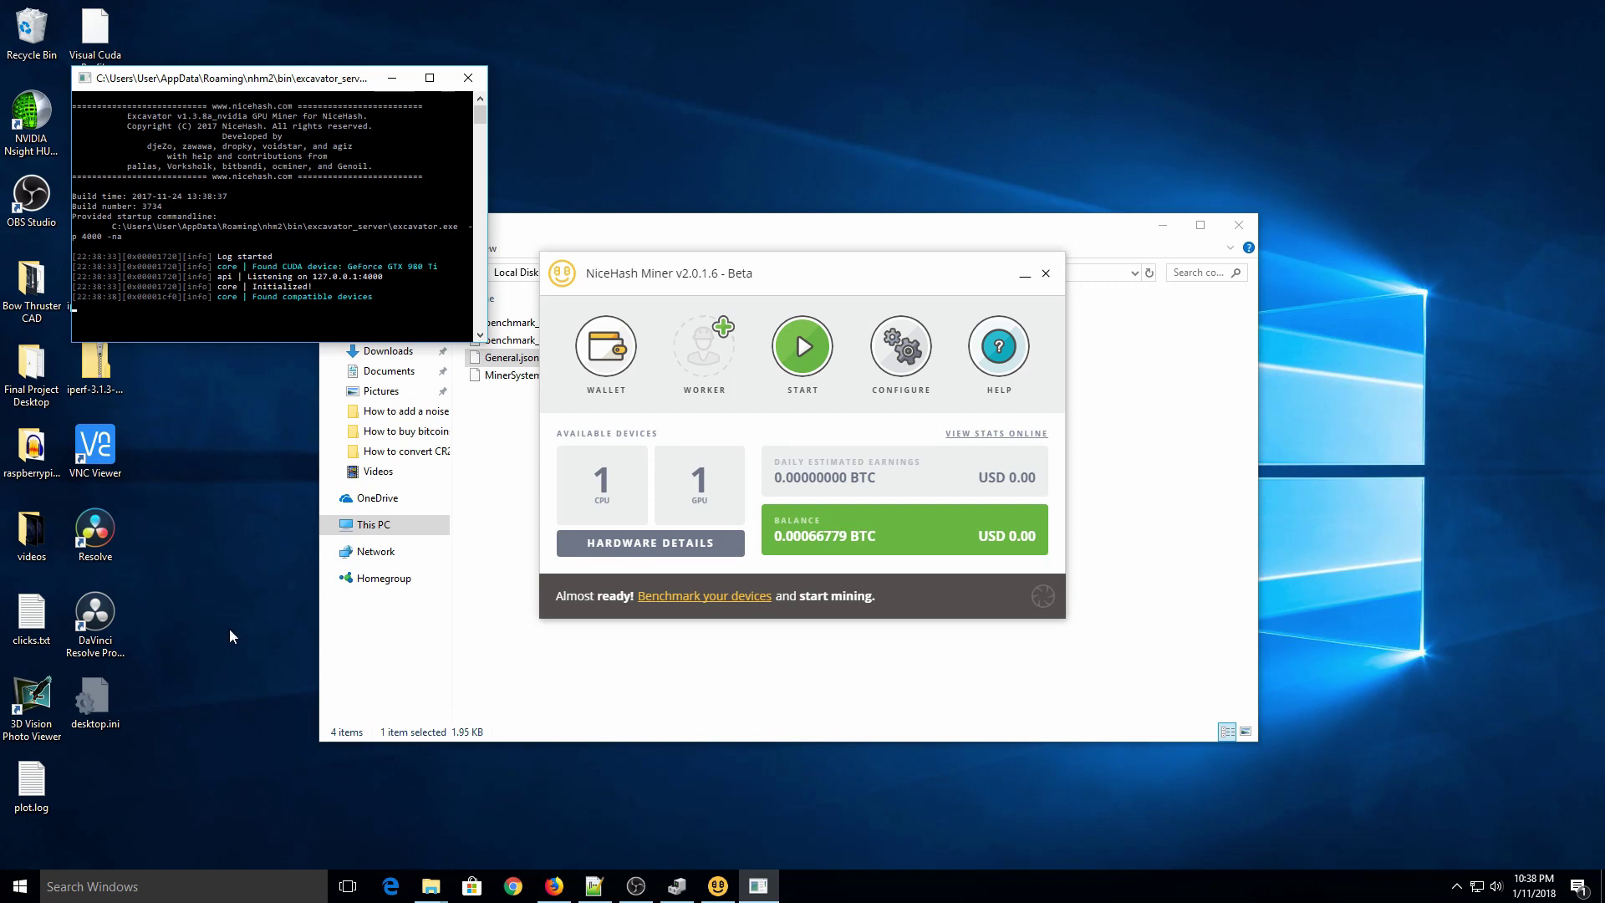
Step: Start mining so the CPU benchmark runs and CryptoNight mining begins at about 0.00004884 BTC/day
{"action": "left_click", "coordinate": [829, 337]}
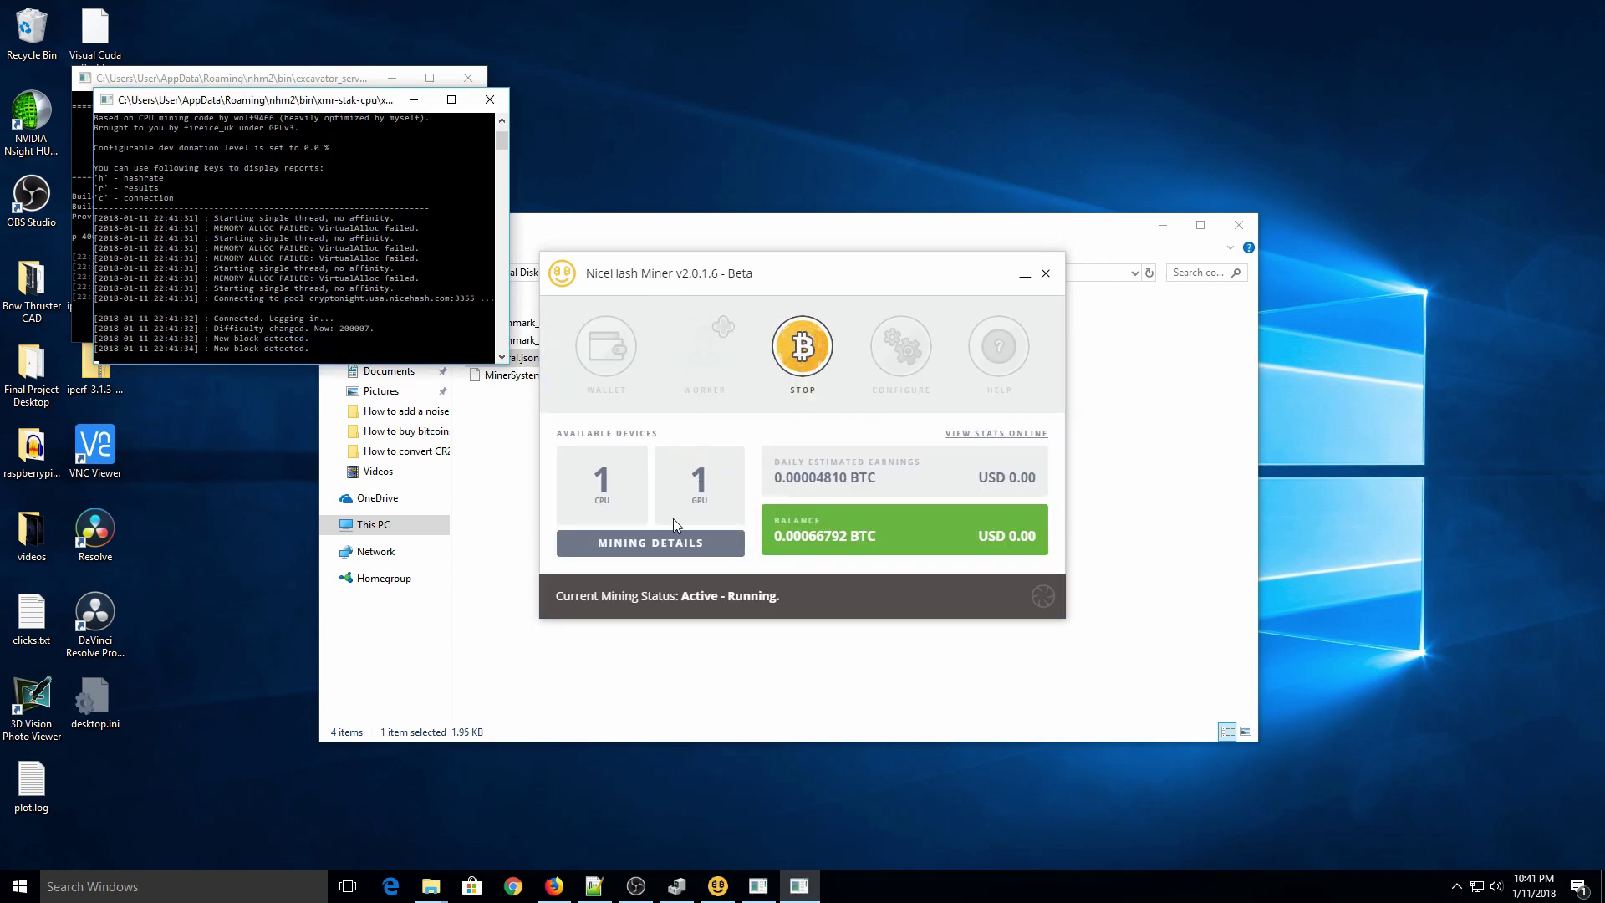
Step: View Mining Details to confirm CPU#1 alone mines CryptoNight at about 137.9 H/s
{"action": "left_click", "coordinate": [663, 541]}
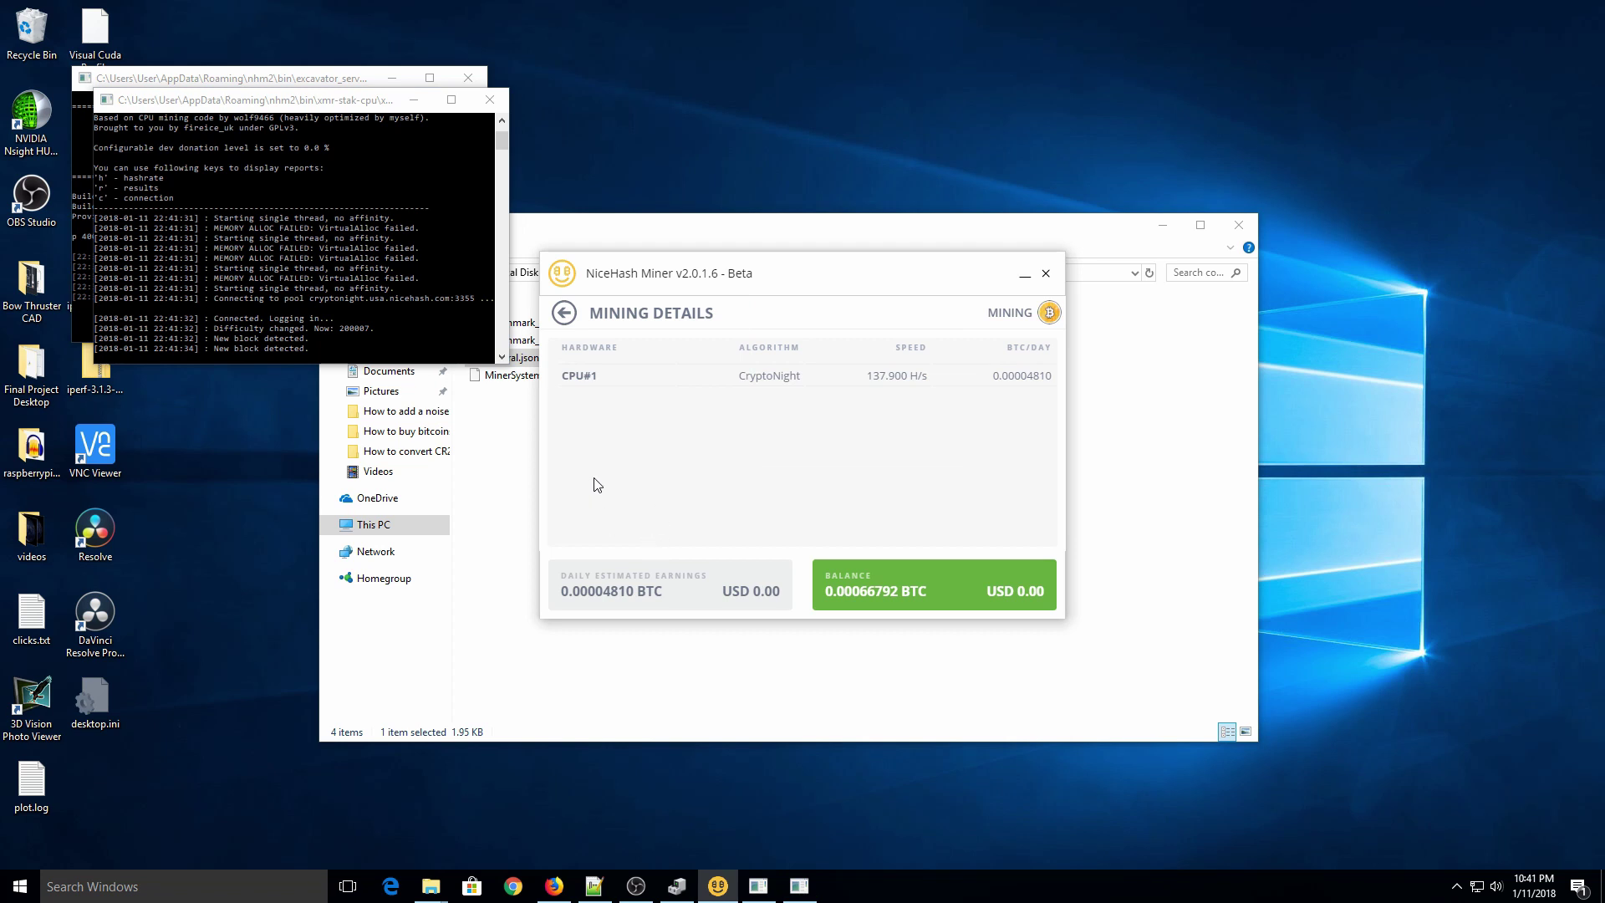